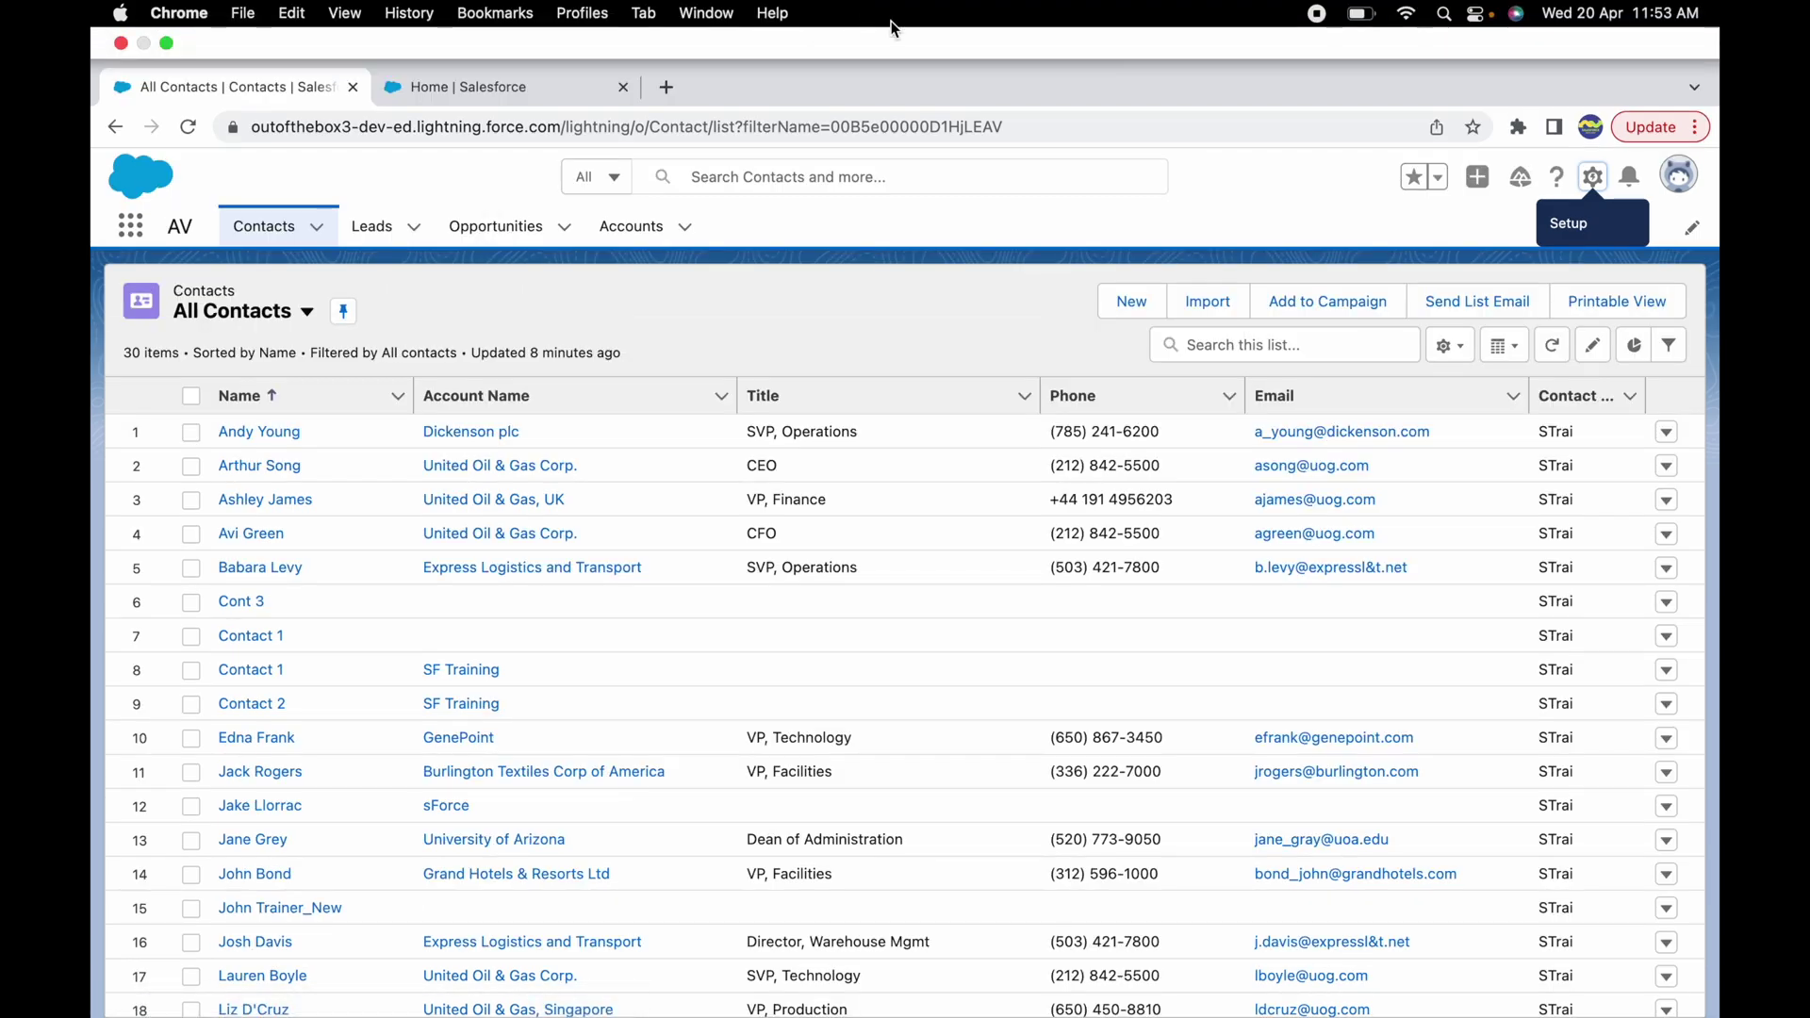
- Switch to Safari, log in as Test User 1 from the All Users list and open that user's Accounts home page
key(ctrl+Up)
click(1009, 102)
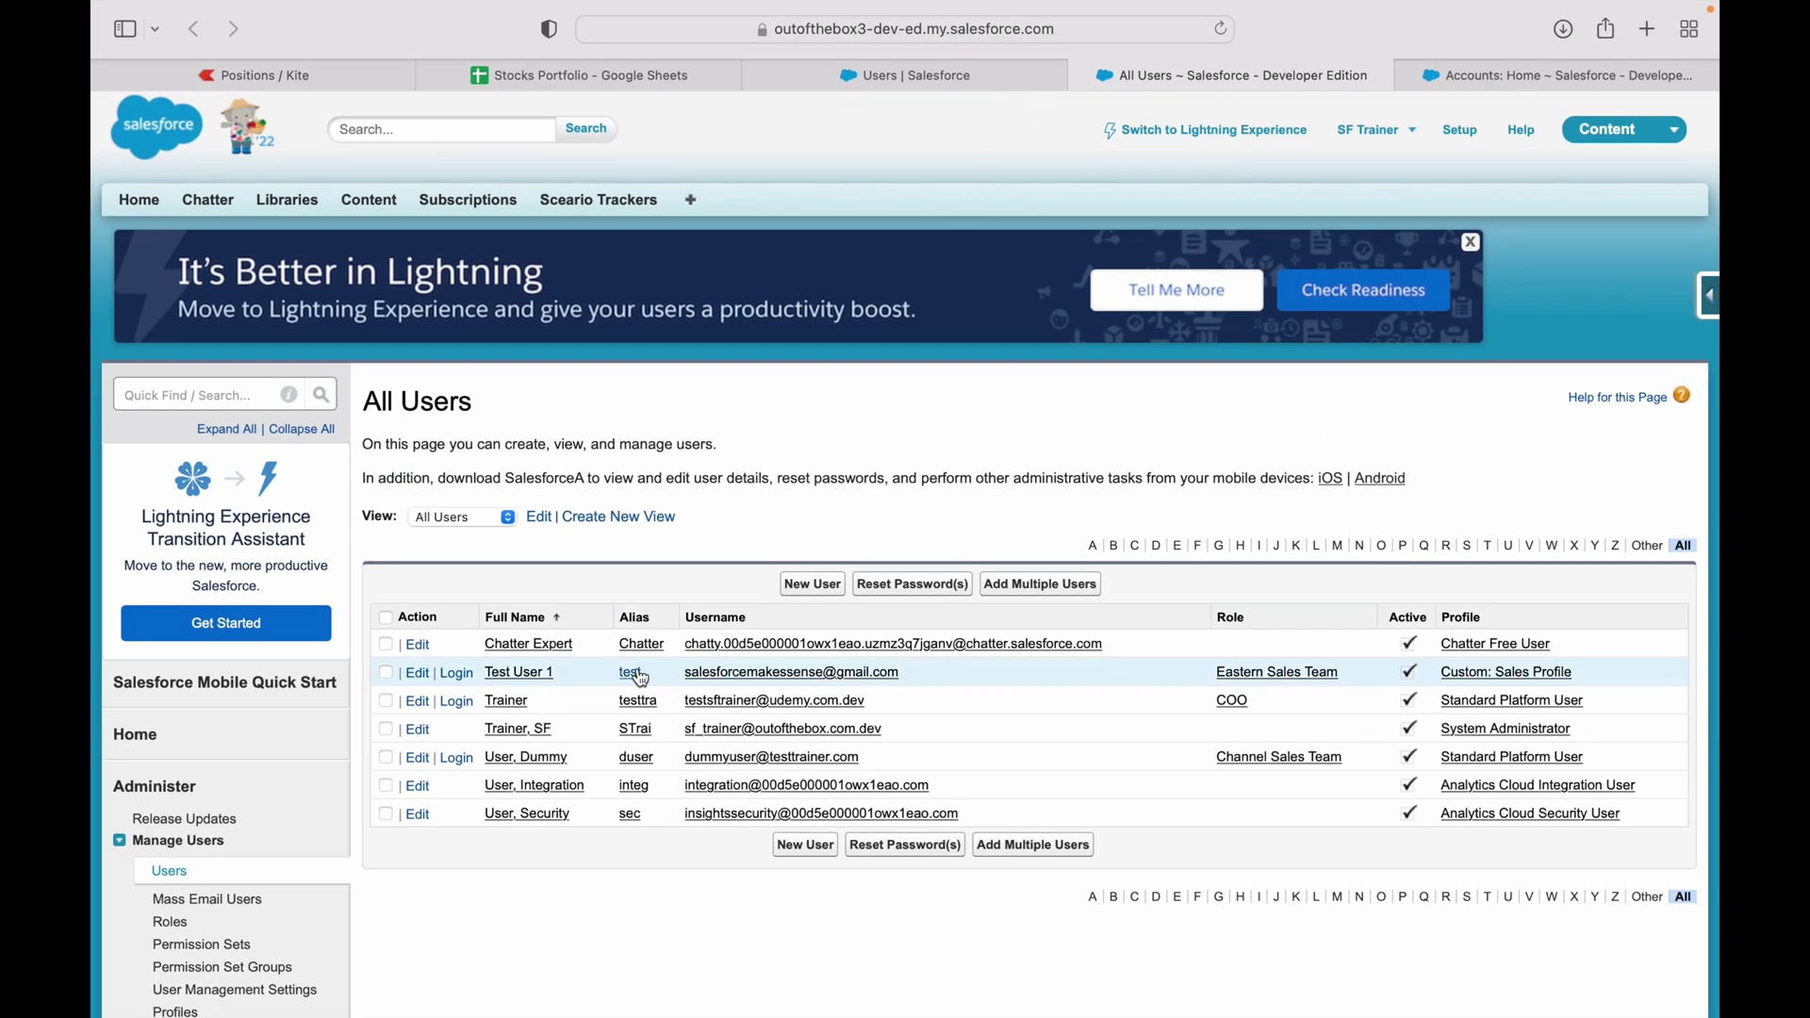
click(971, 75)
click(1127, 75)
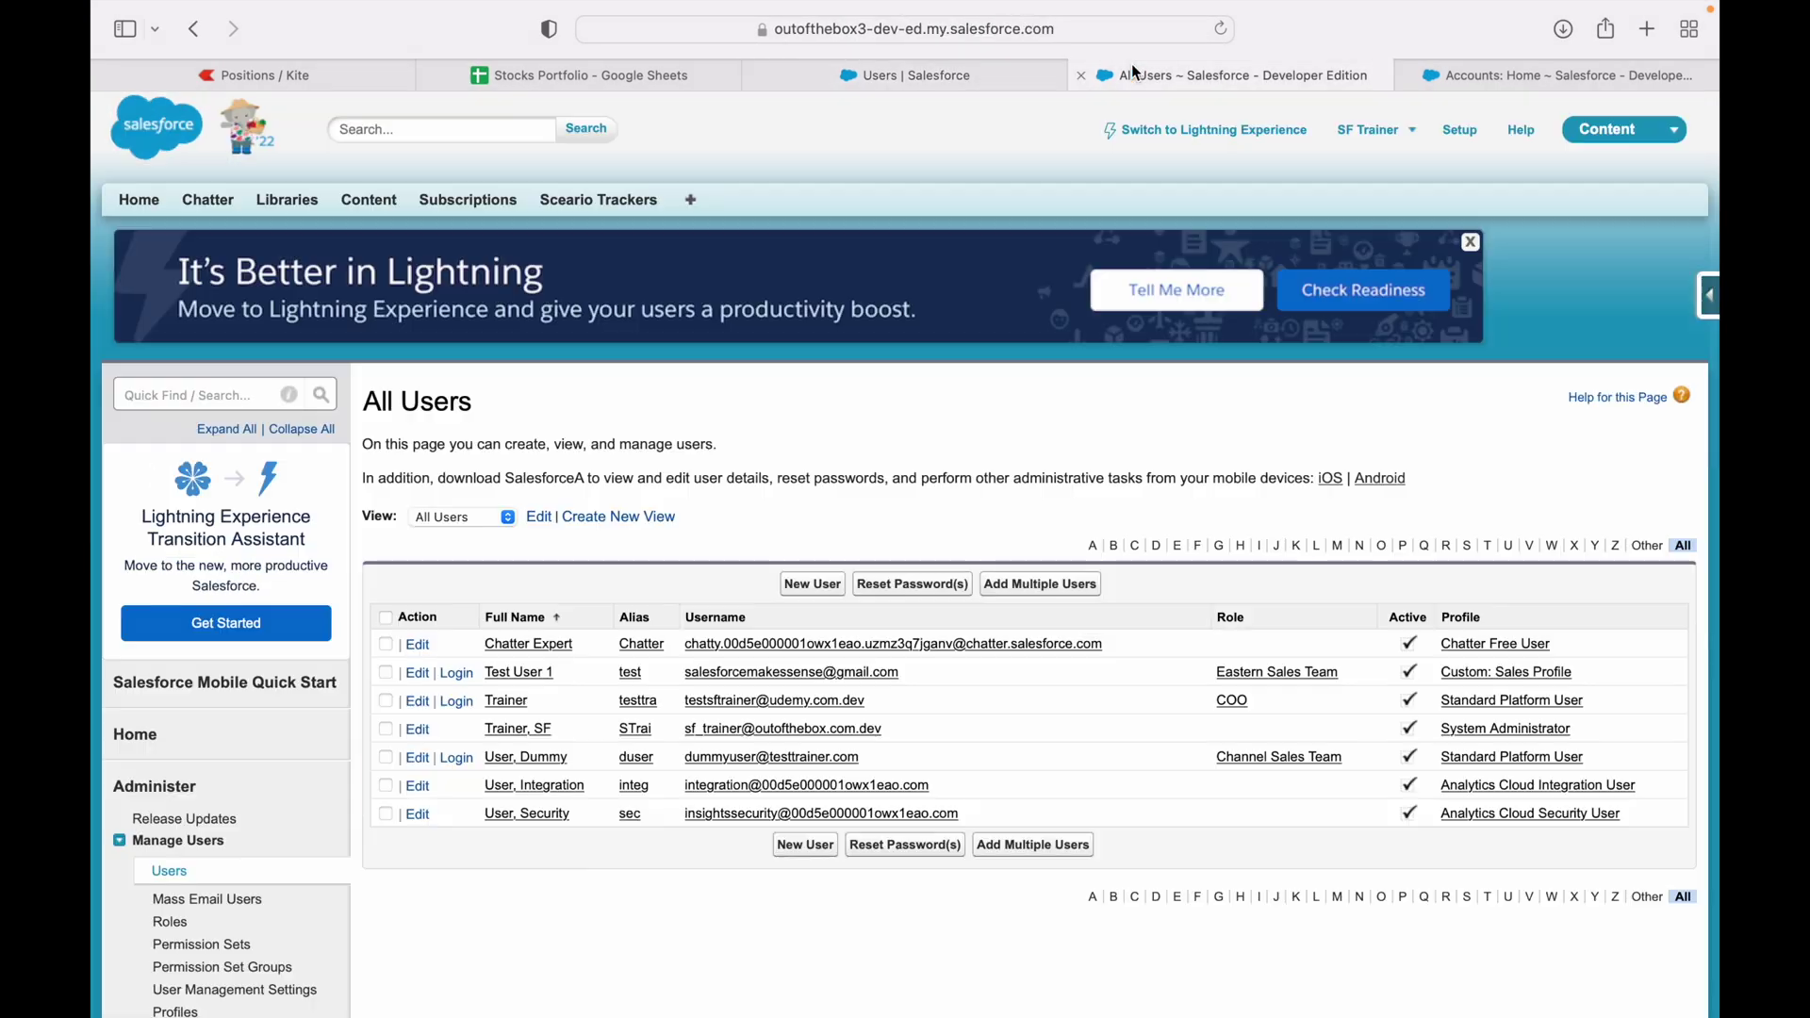
click(457, 675)
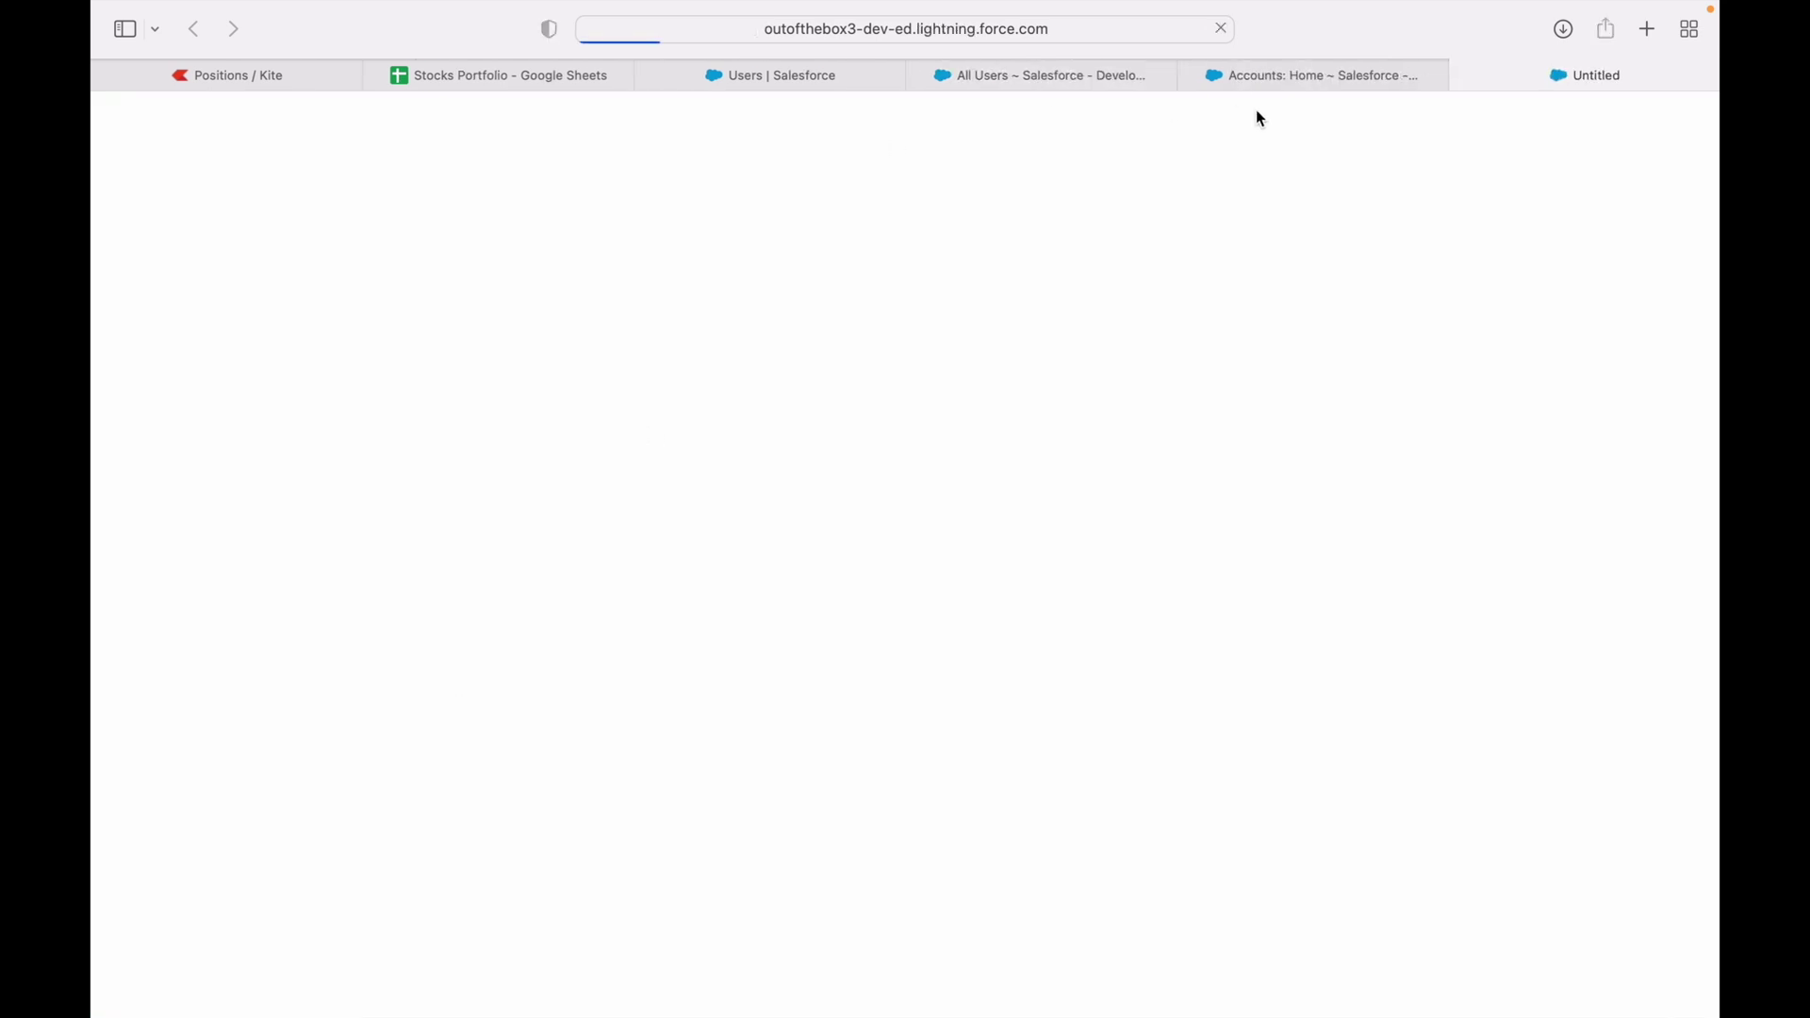
click(1235, 80)
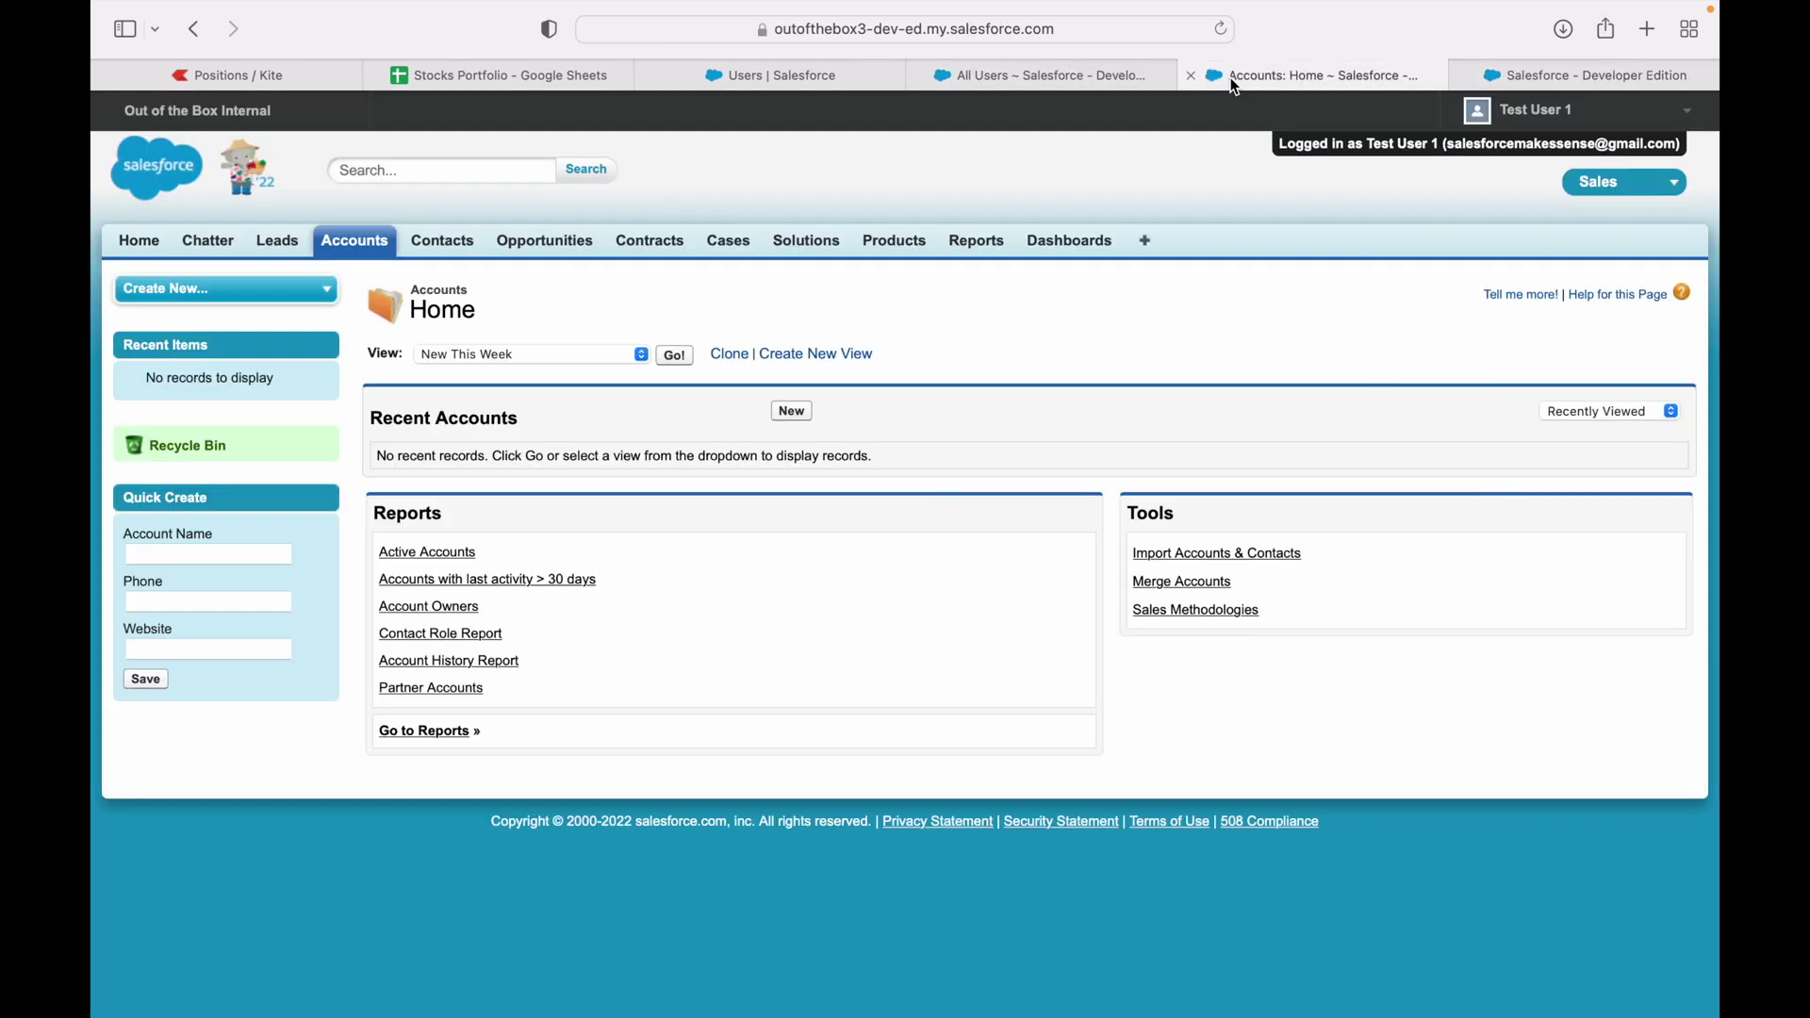
click(1466, 76)
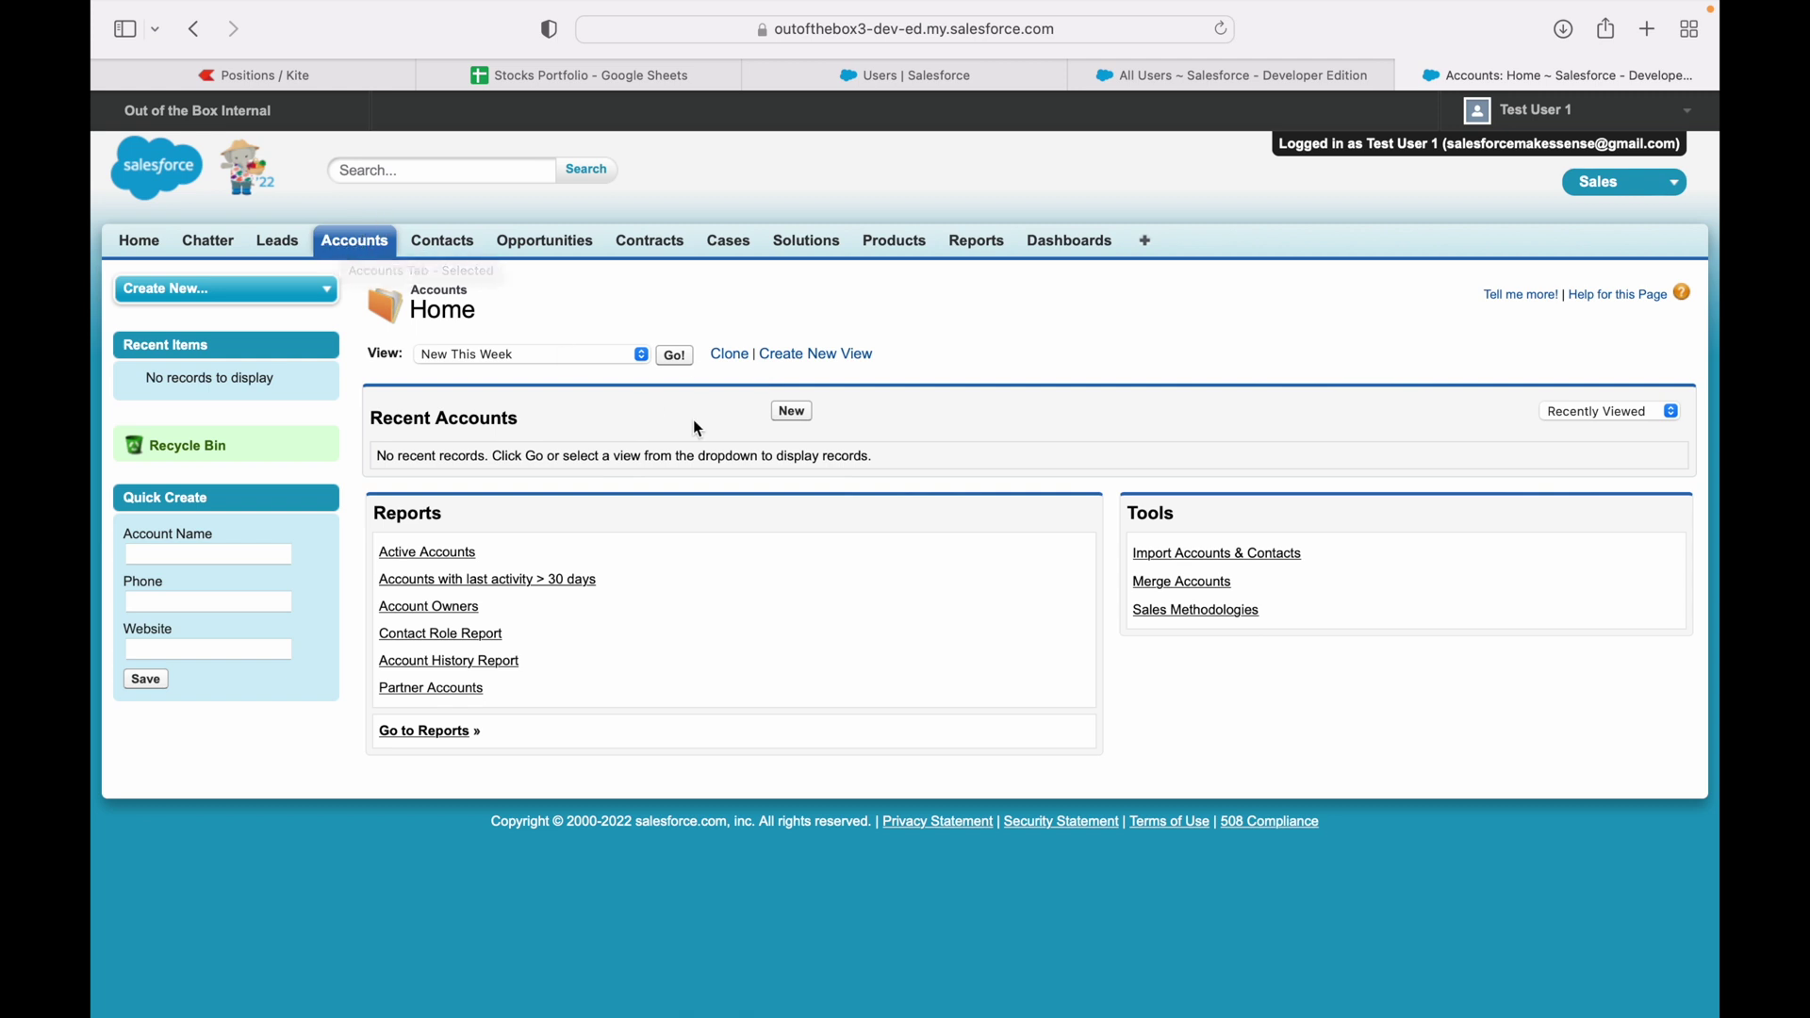
- Start a new account as the test user to check create access, and cancel the blank form without saving
click(792, 412)
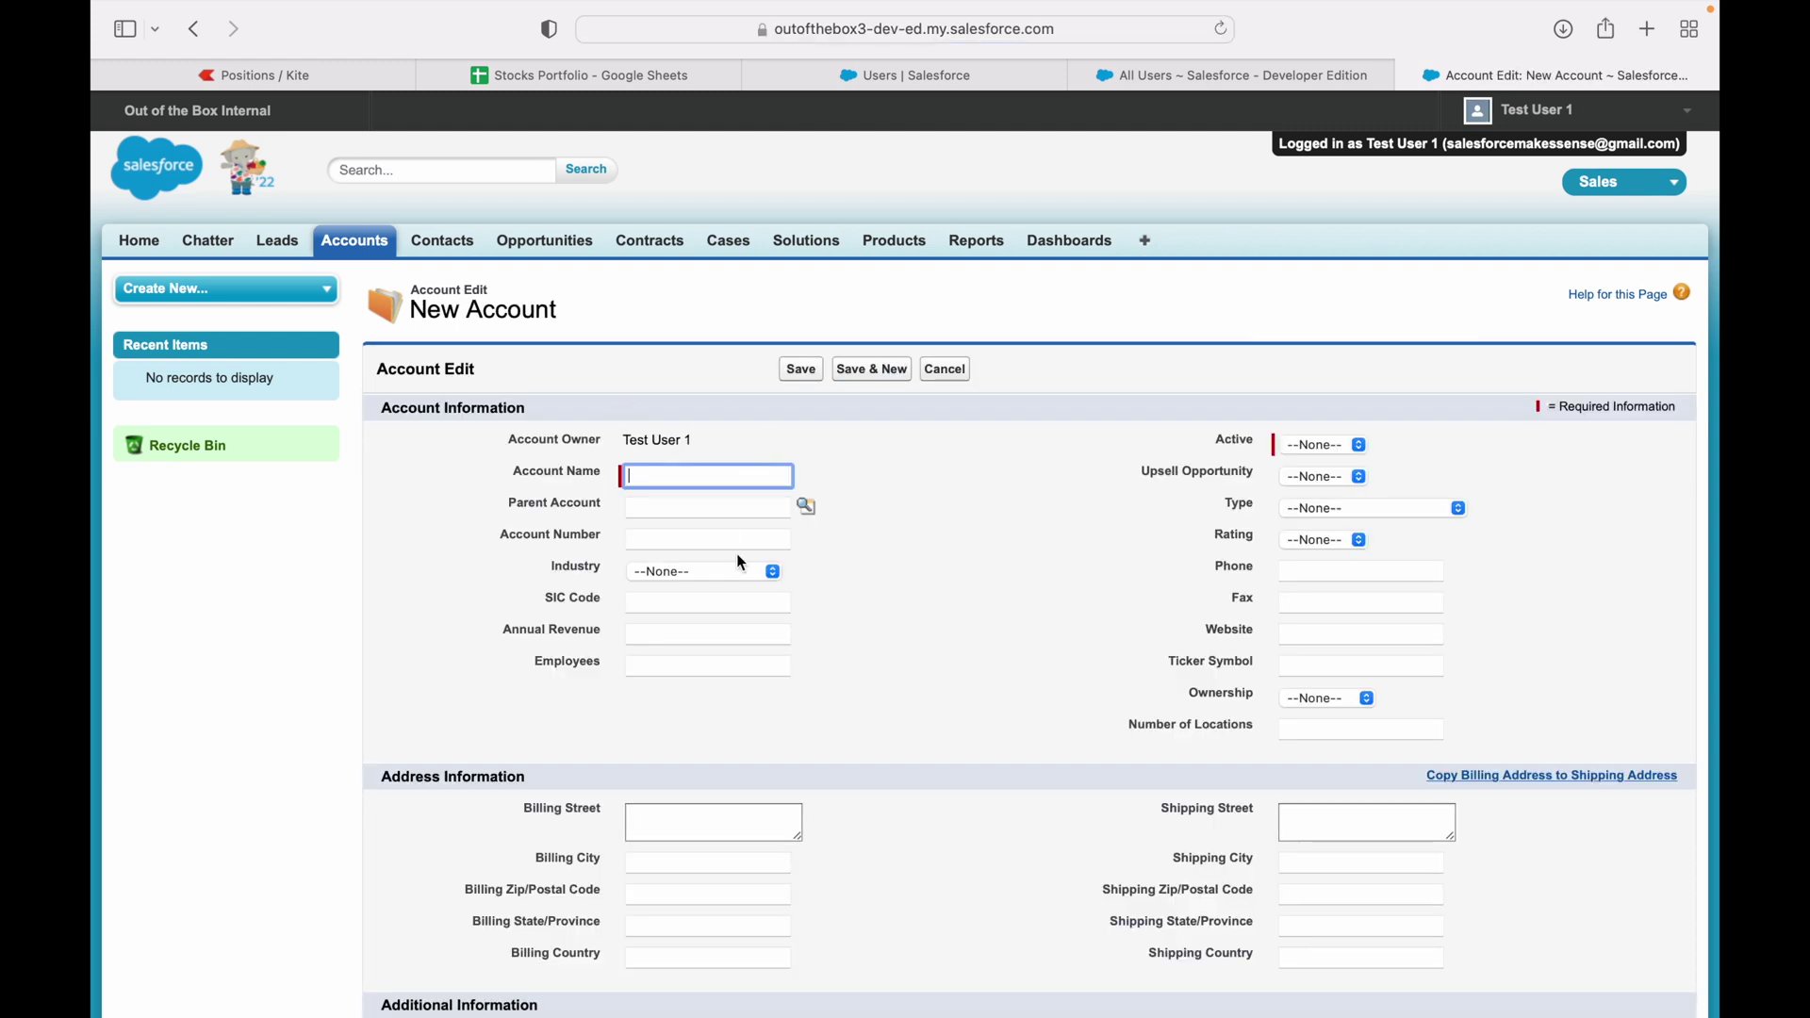
click(990, 526)
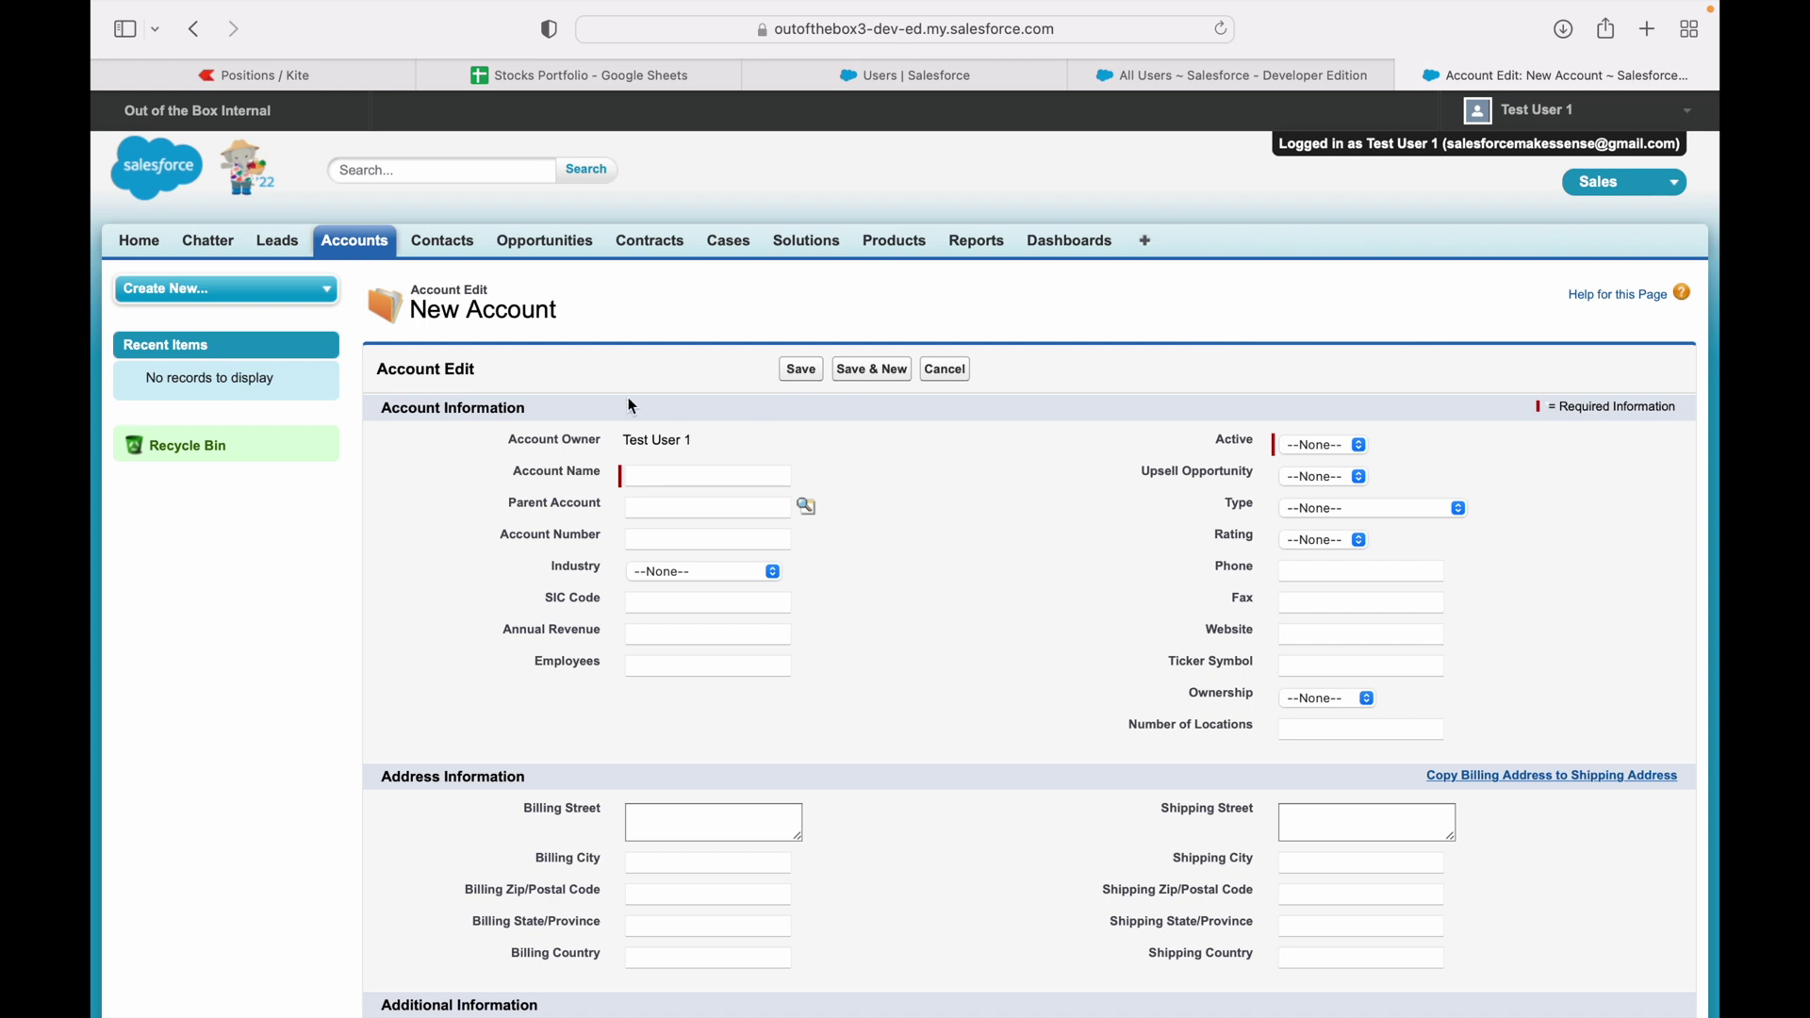
click(944, 370)
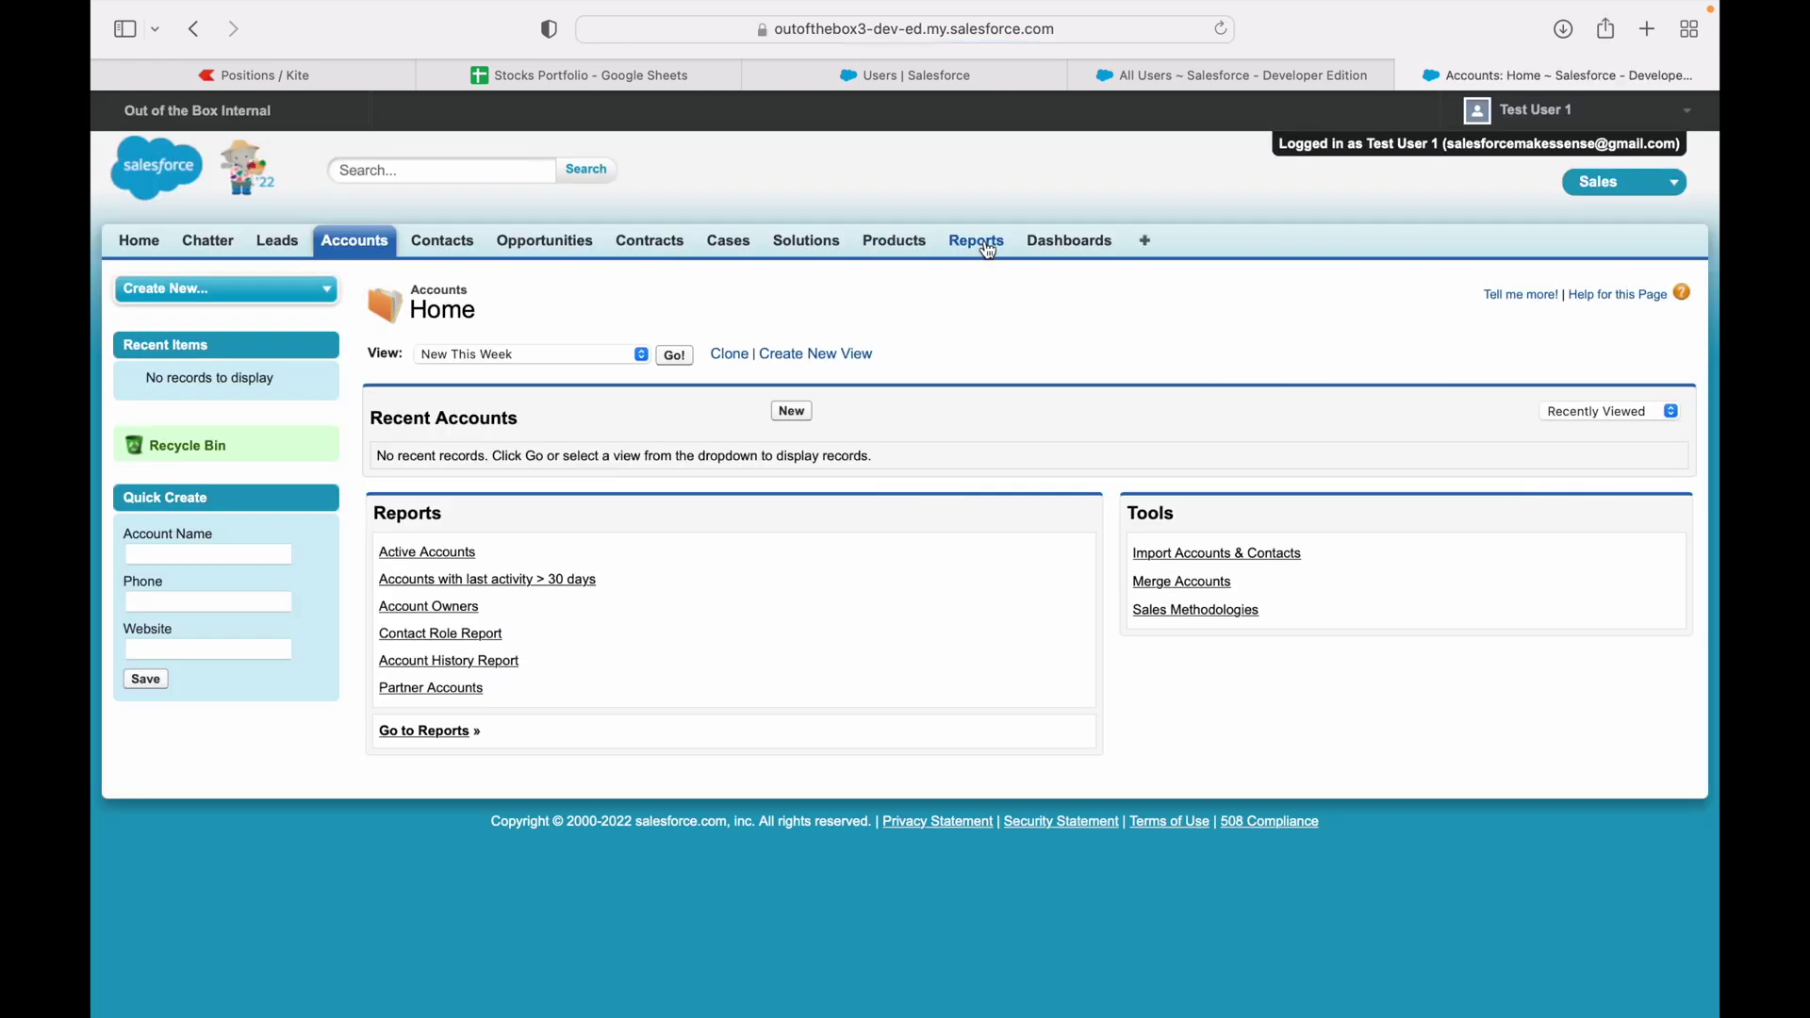
- Switch to Chrome, find Profiles in Setup and open the Custom: Sales Profile
key(ctrl+Up)
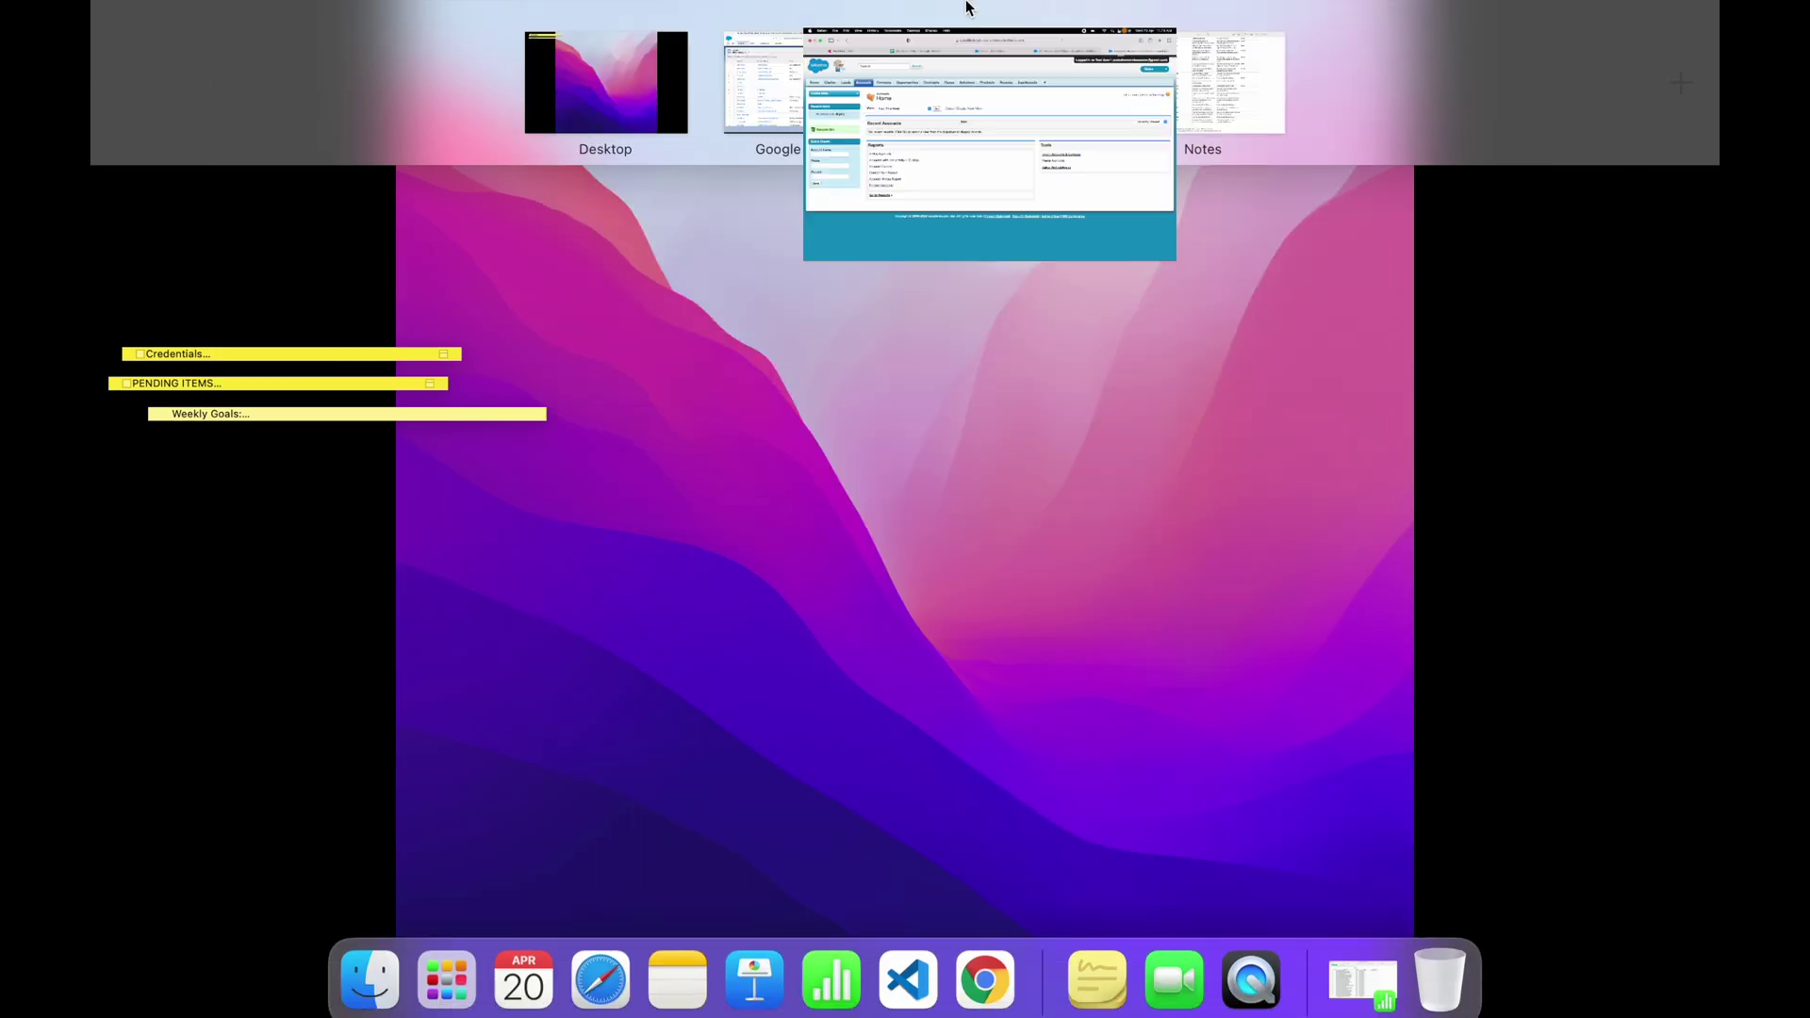
click(794, 83)
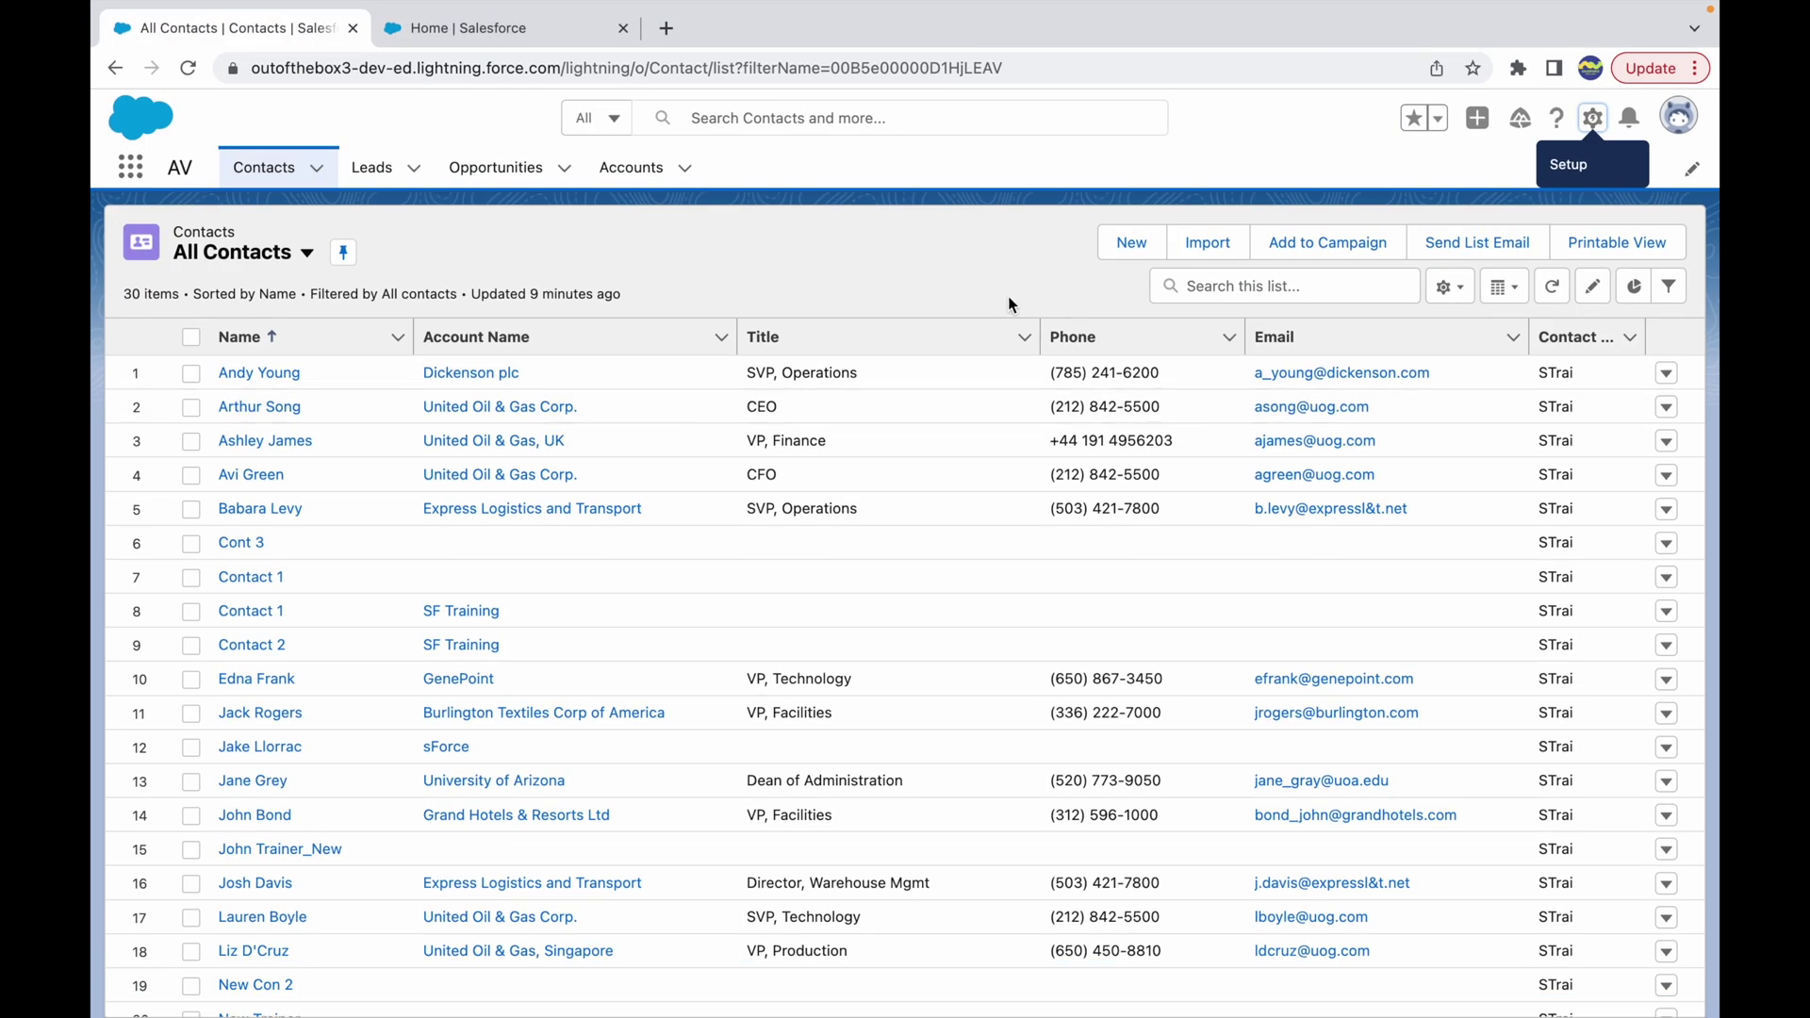
click(490, 28)
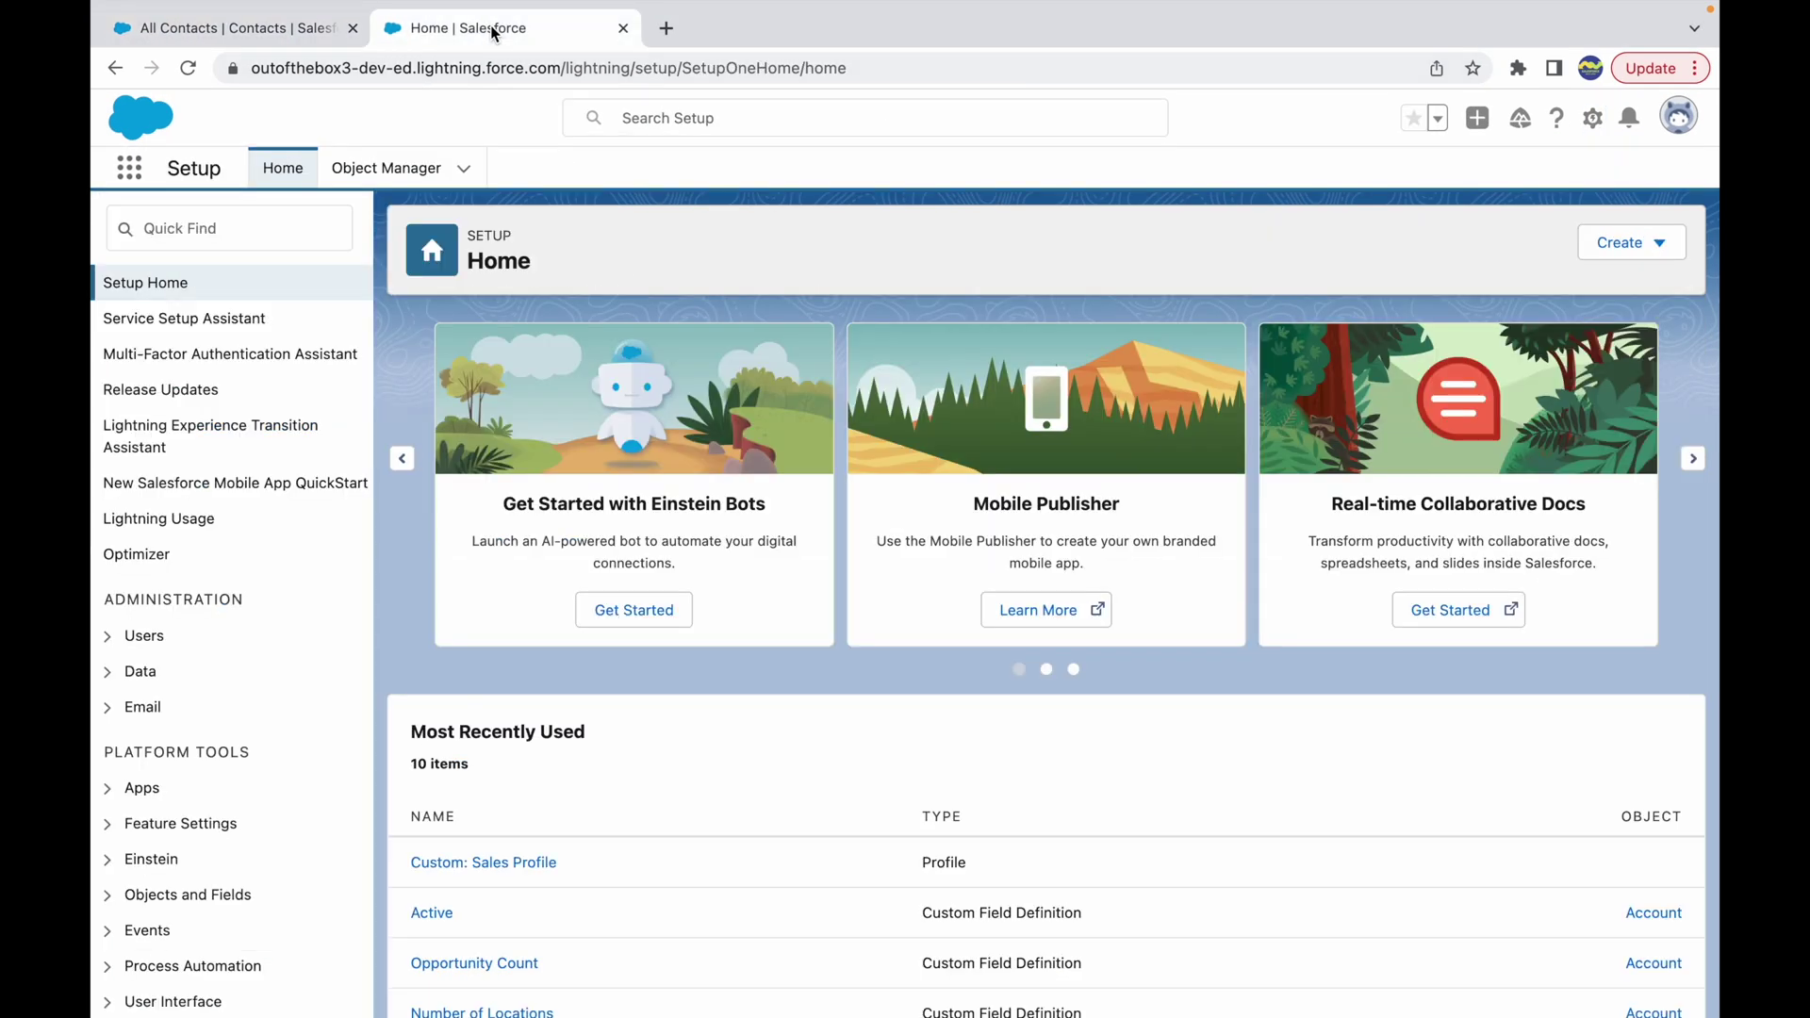
click(283, 228)
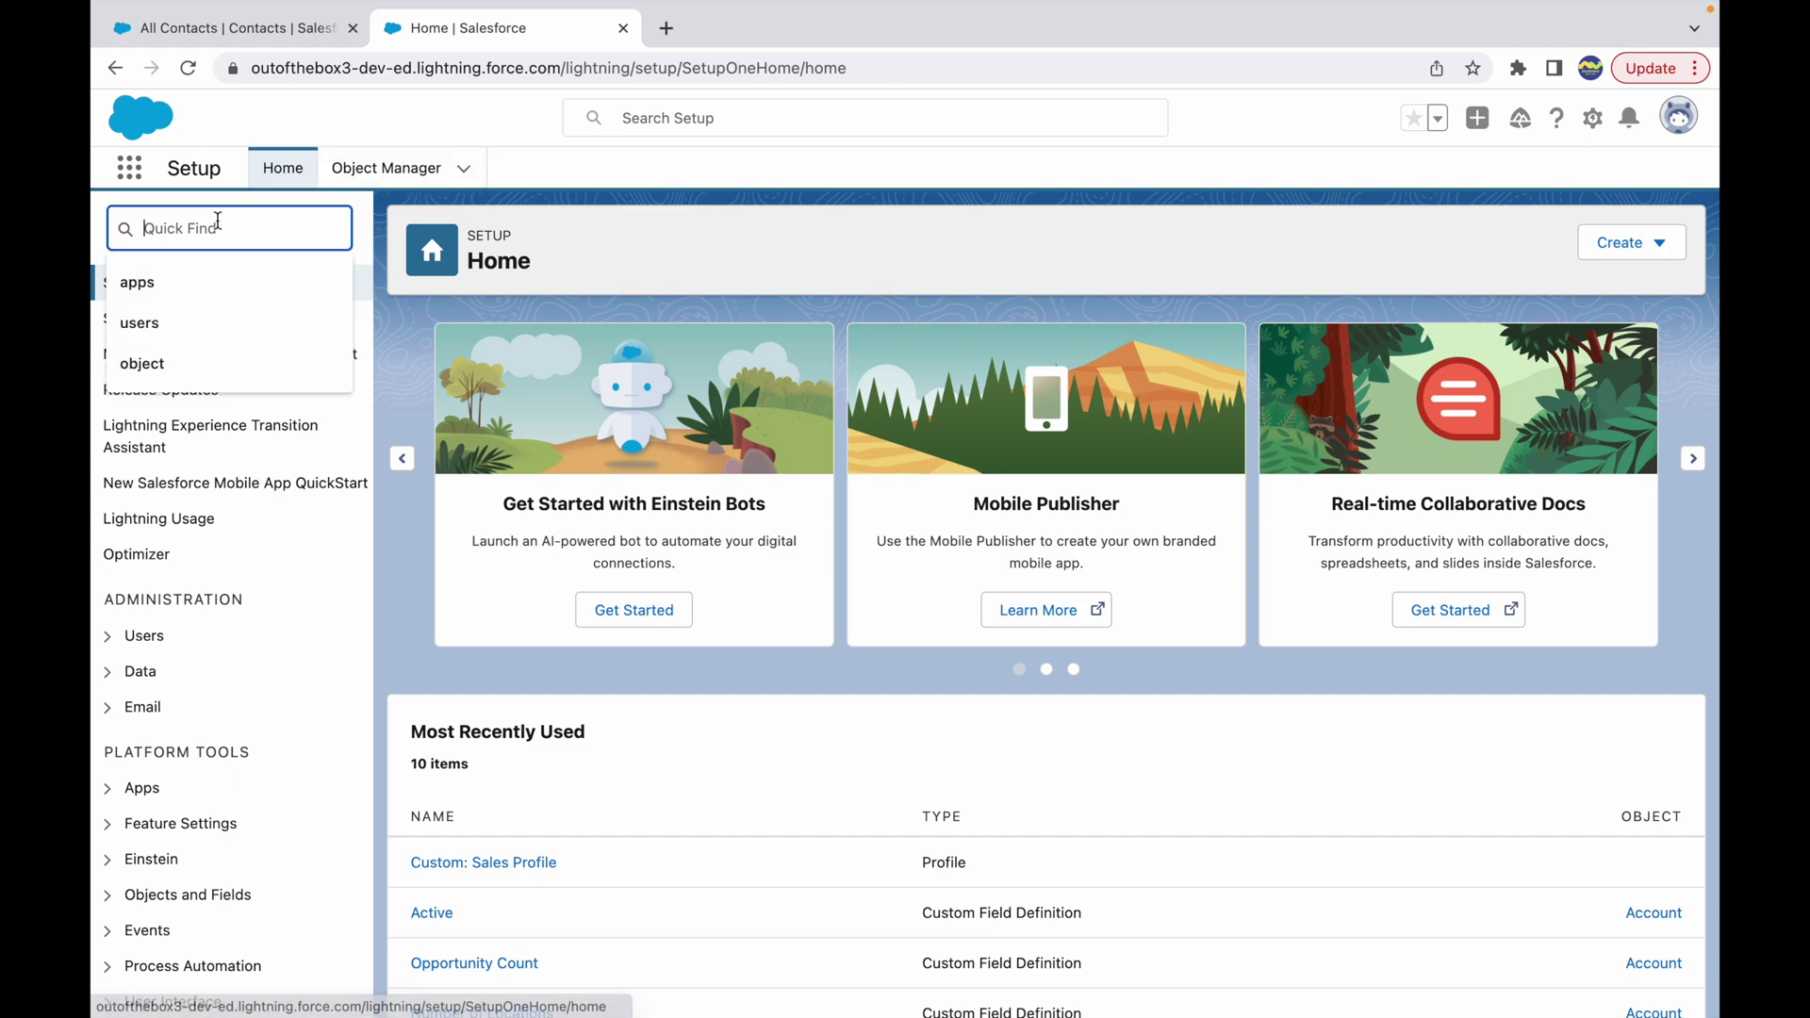
text(profile)
click(180, 319)
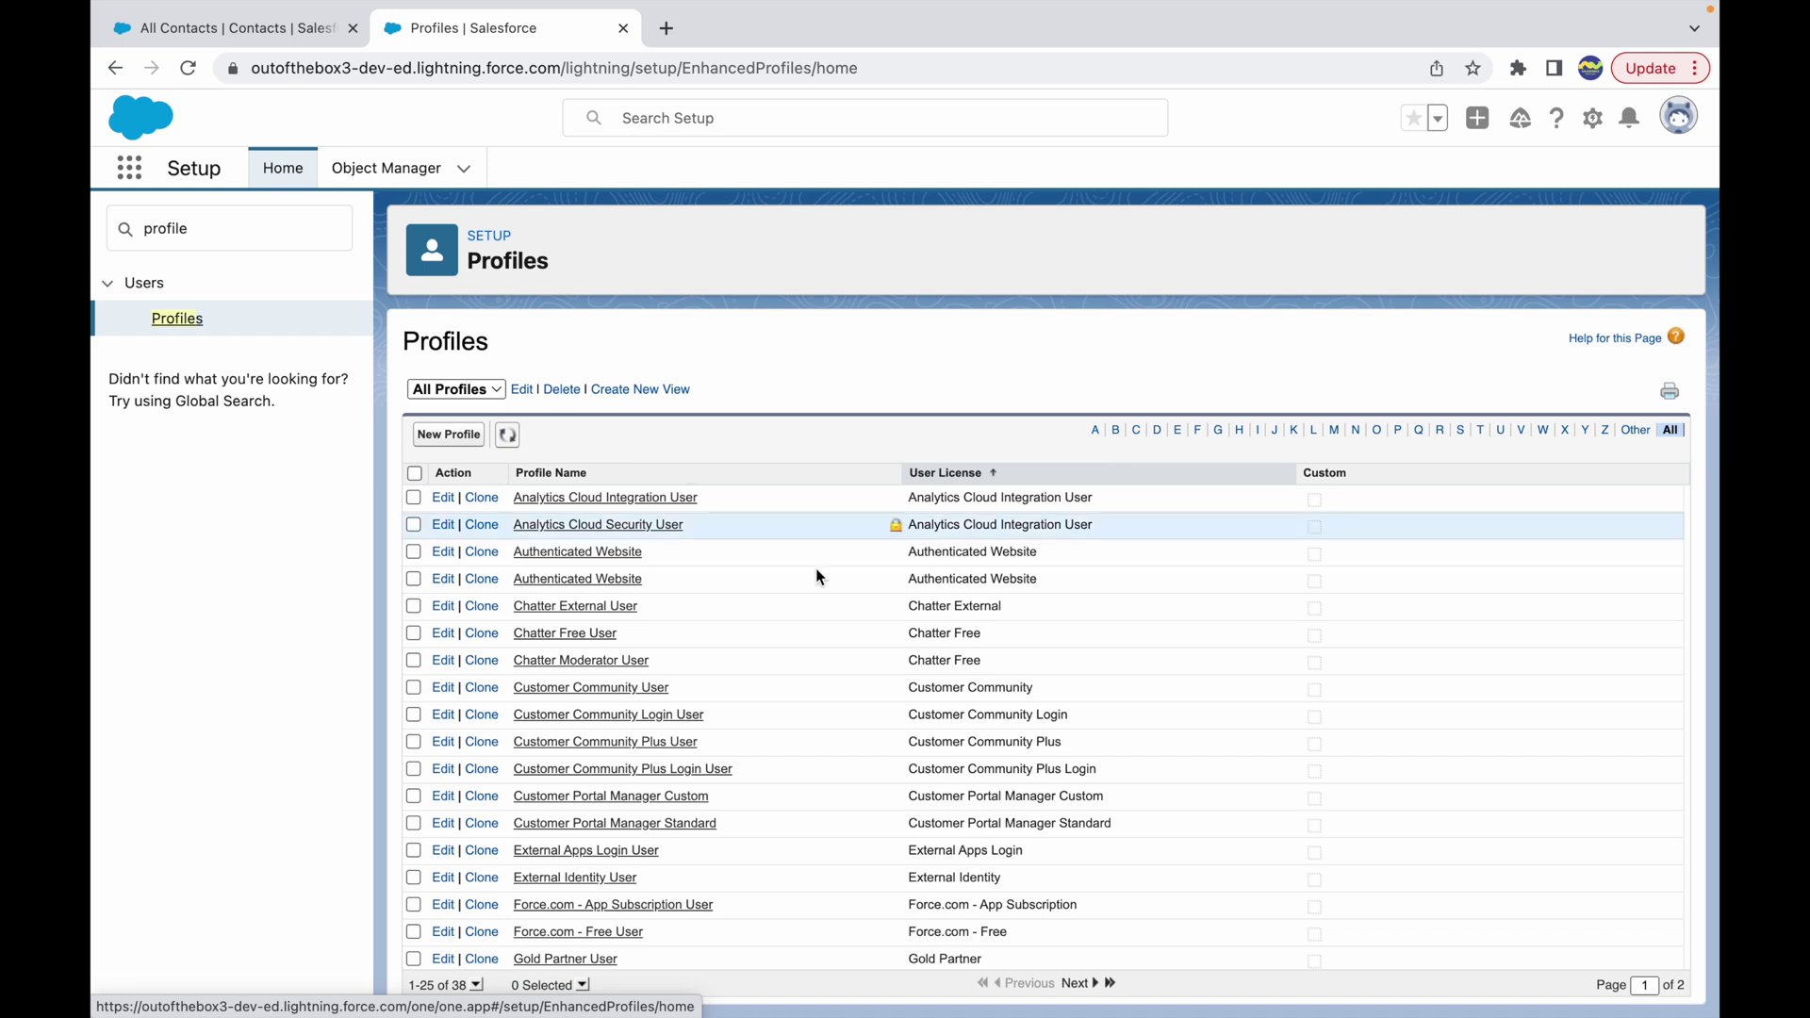
click(1460, 432)
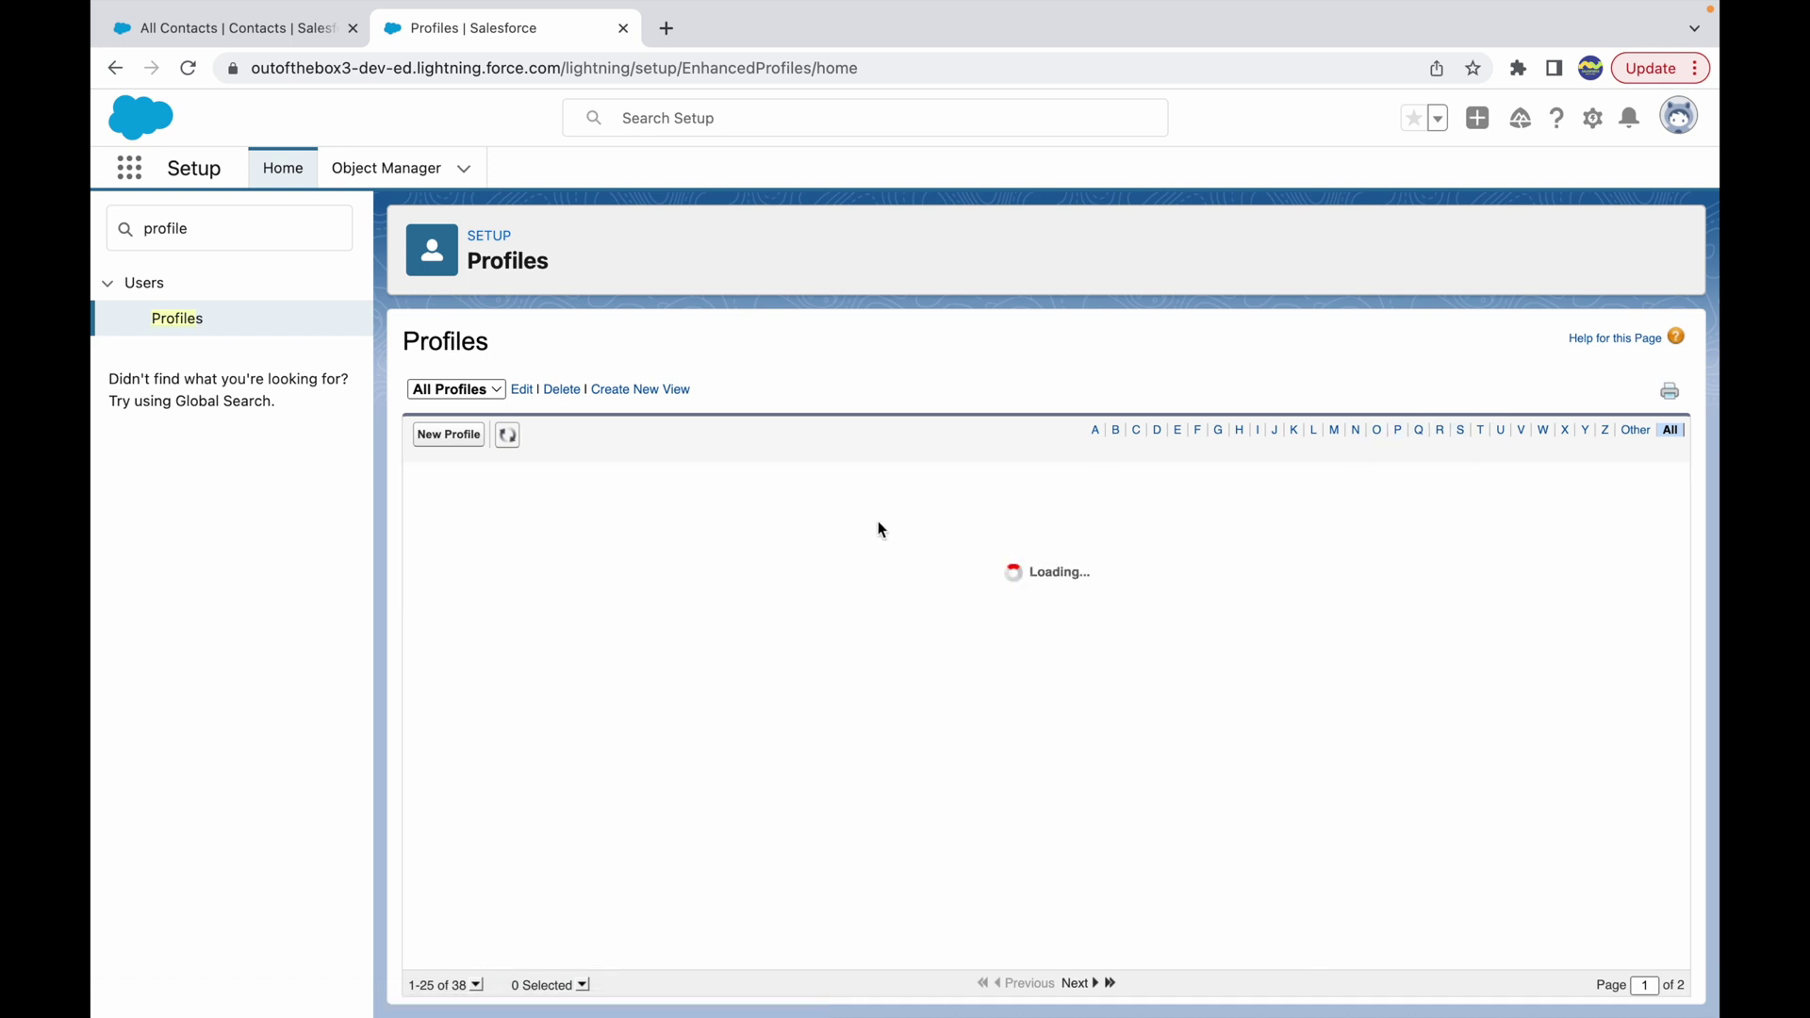
click(562, 607)
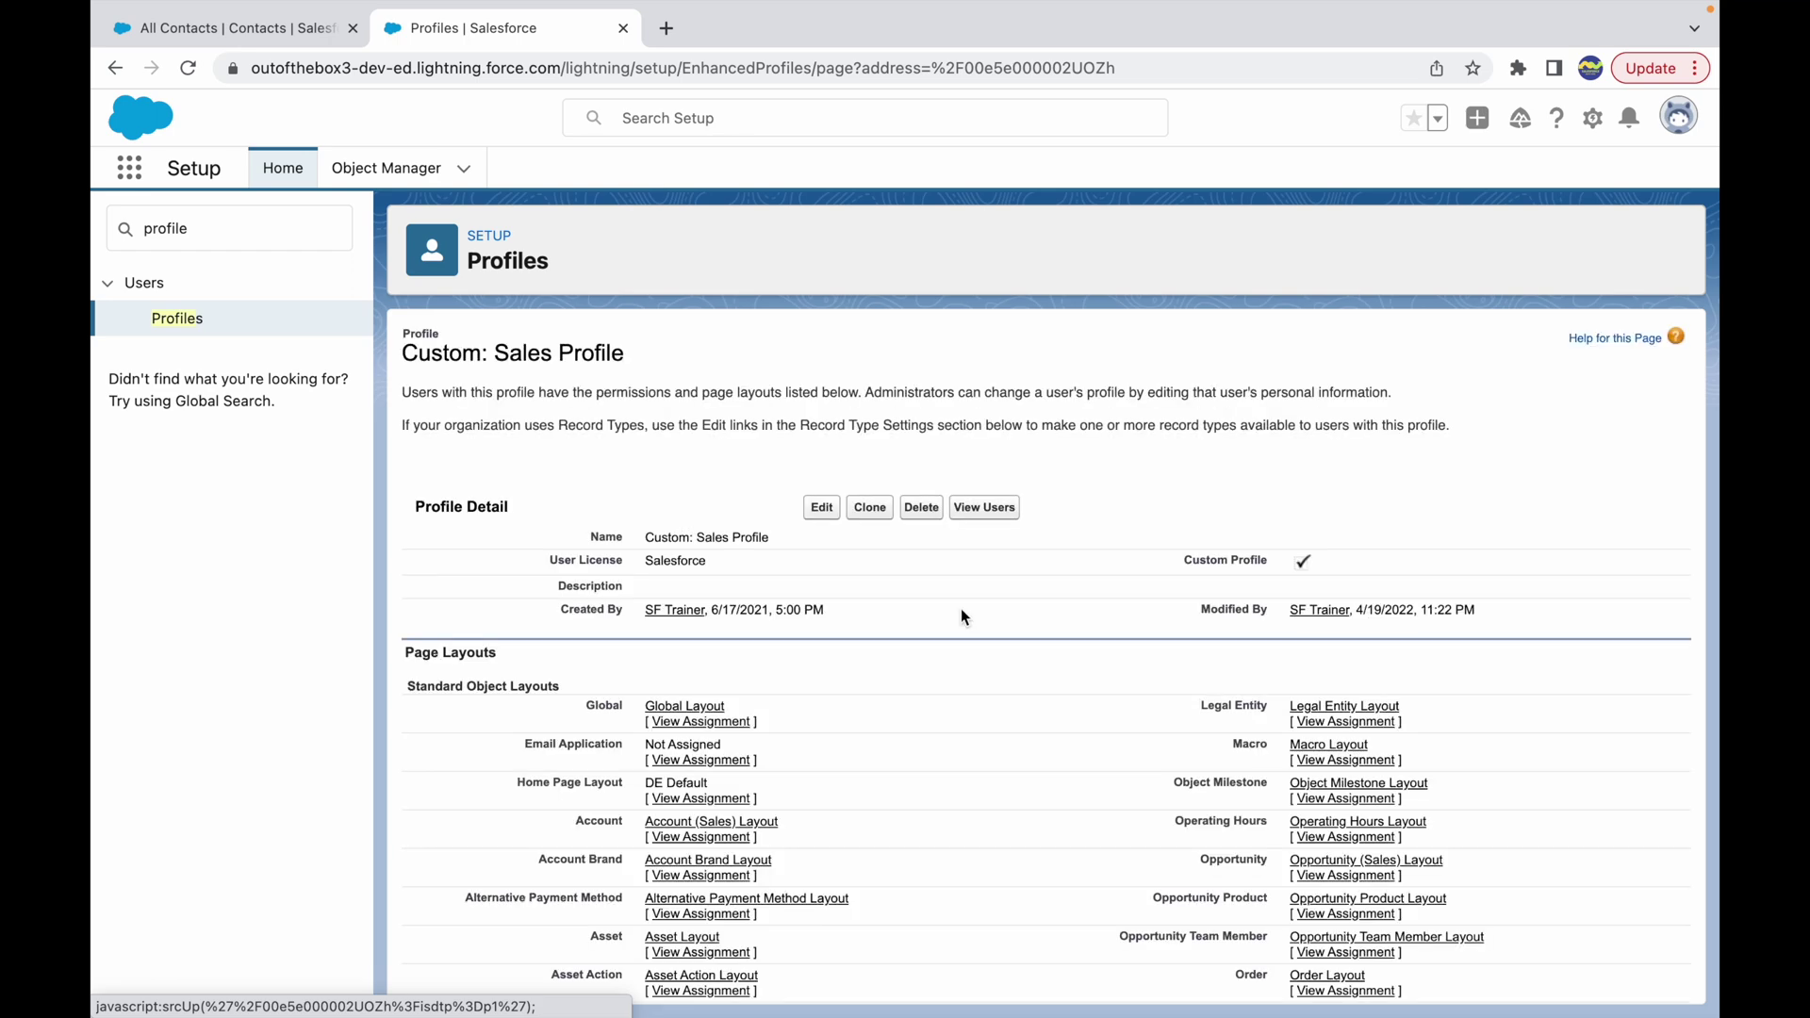
- Find "Object Pe" on the profile page and review the Standard and Custom Object Permissions sections
key(super+f)
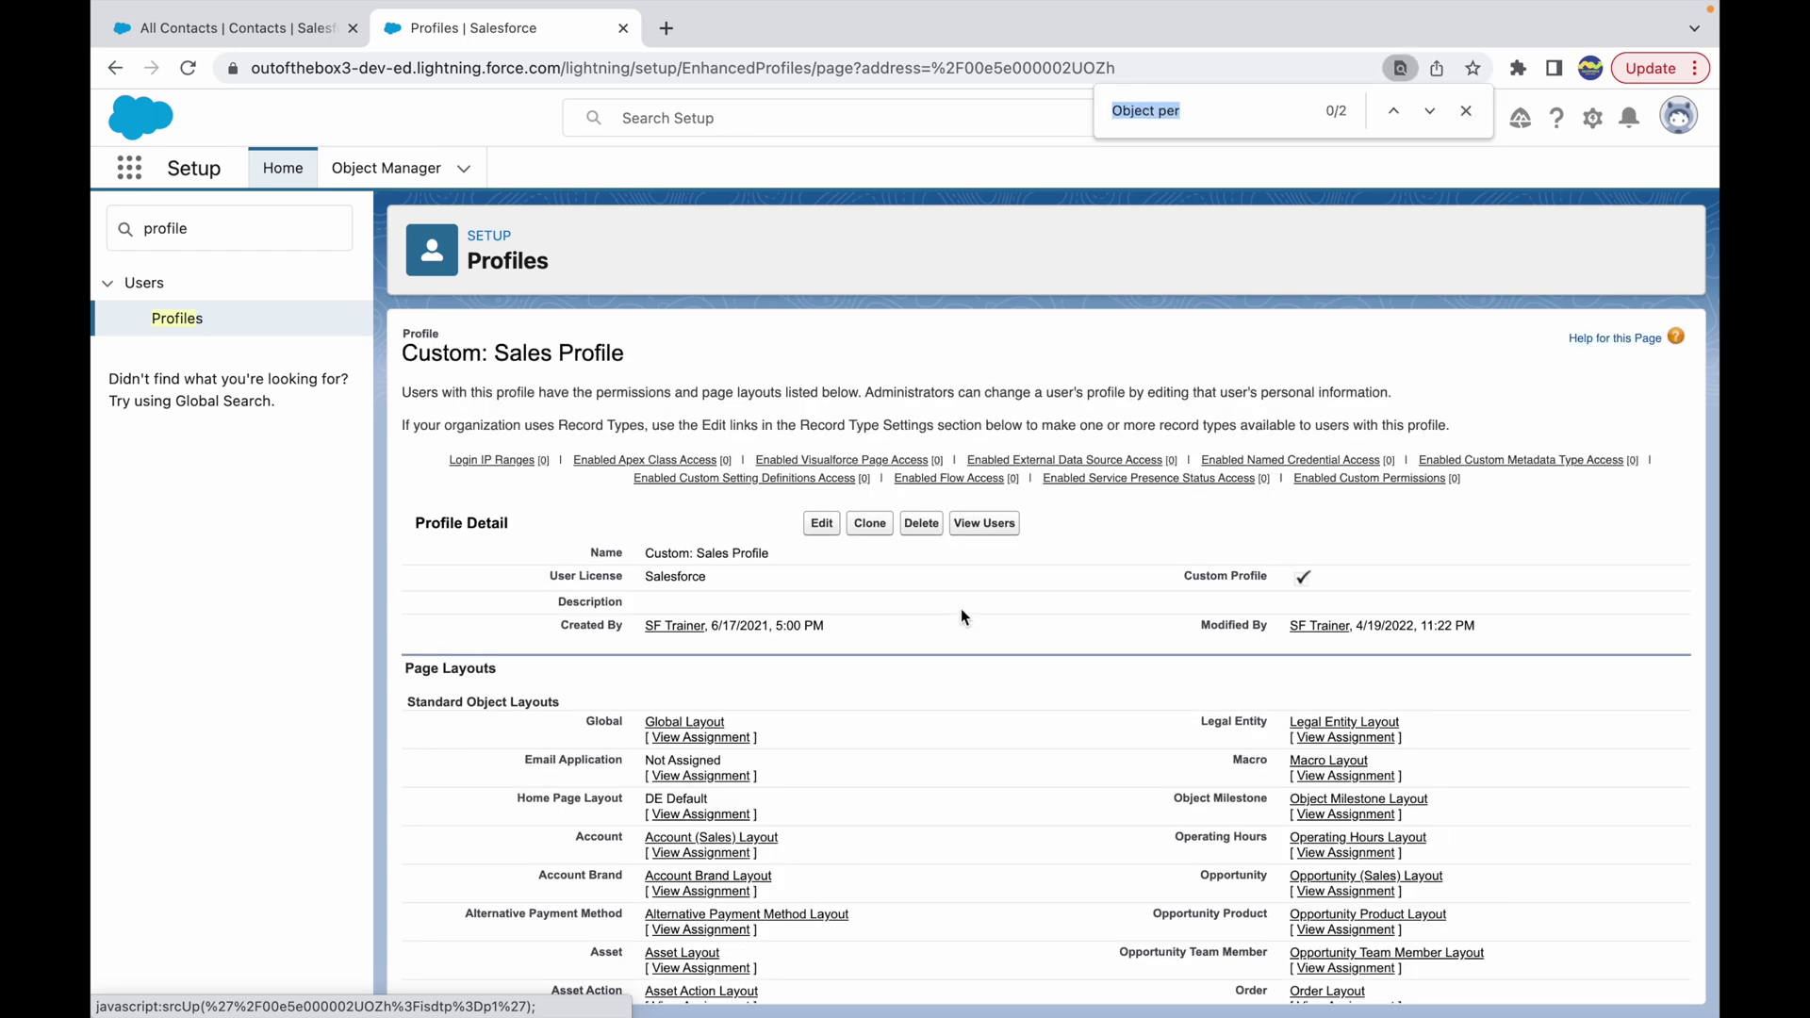
text(Object Pe)
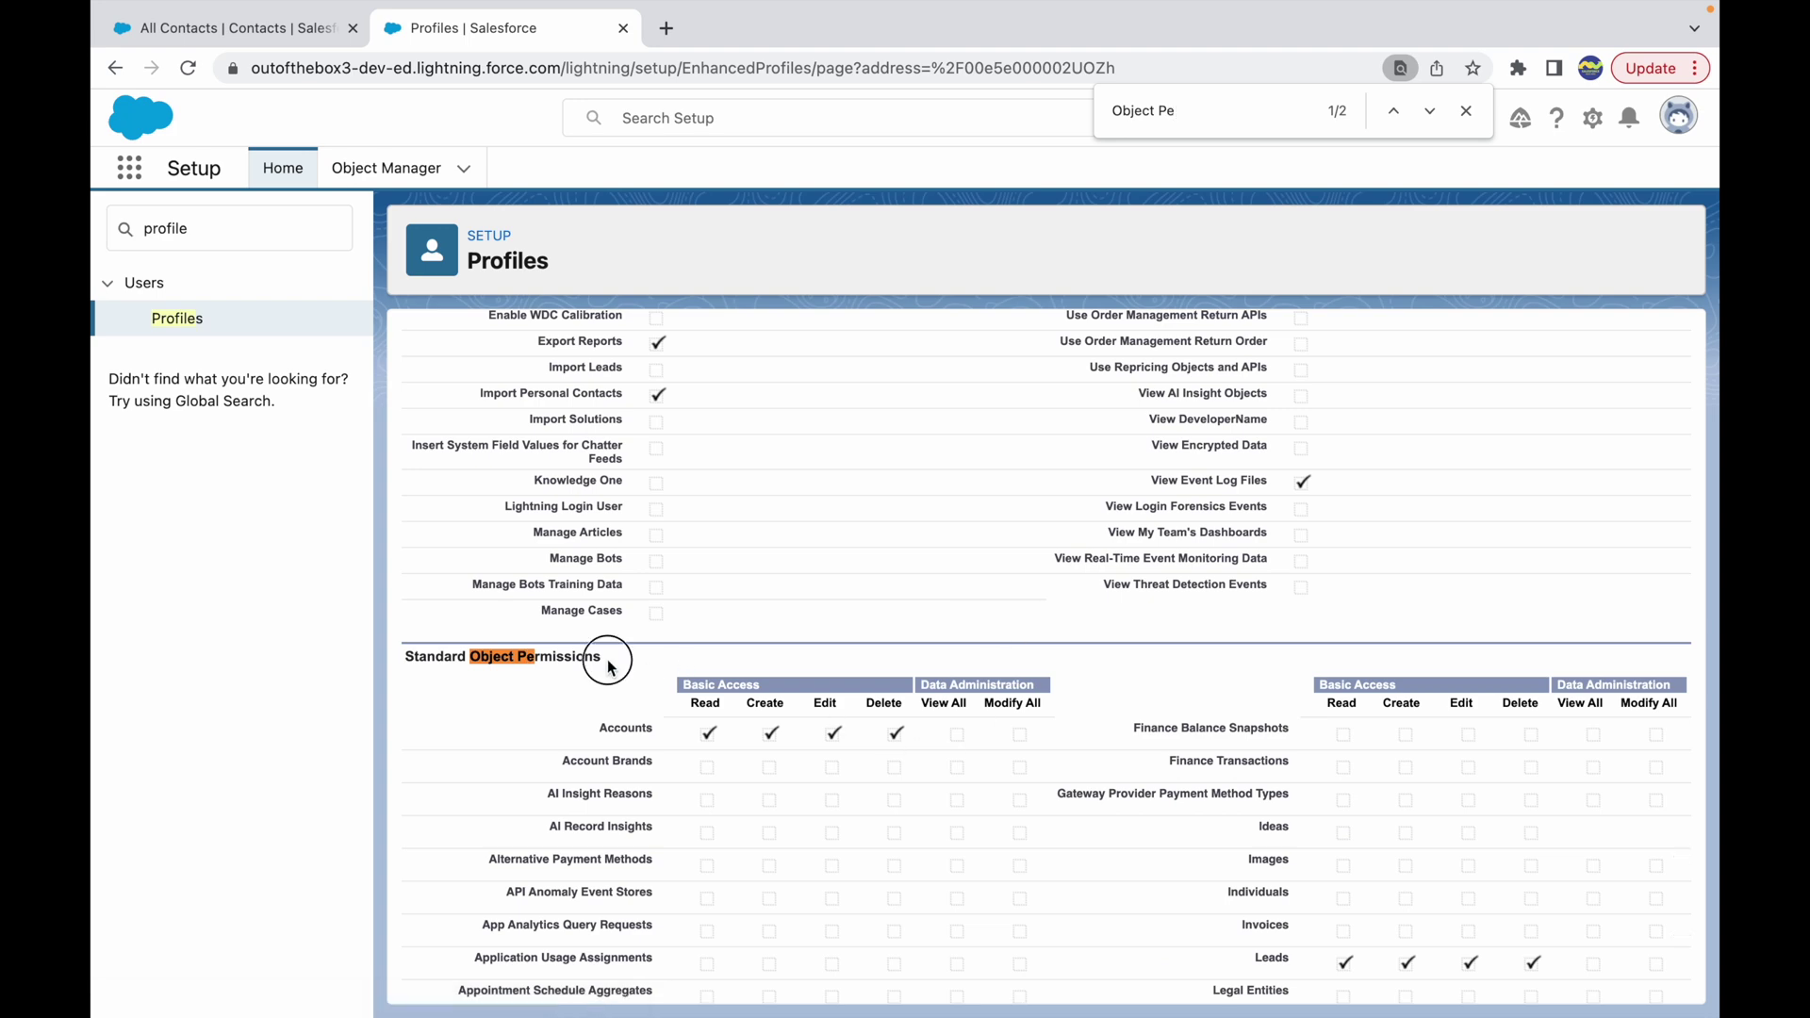
drag(601, 657, 443, 651)
click(652, 662)
scroll(653, 662, down, 20)
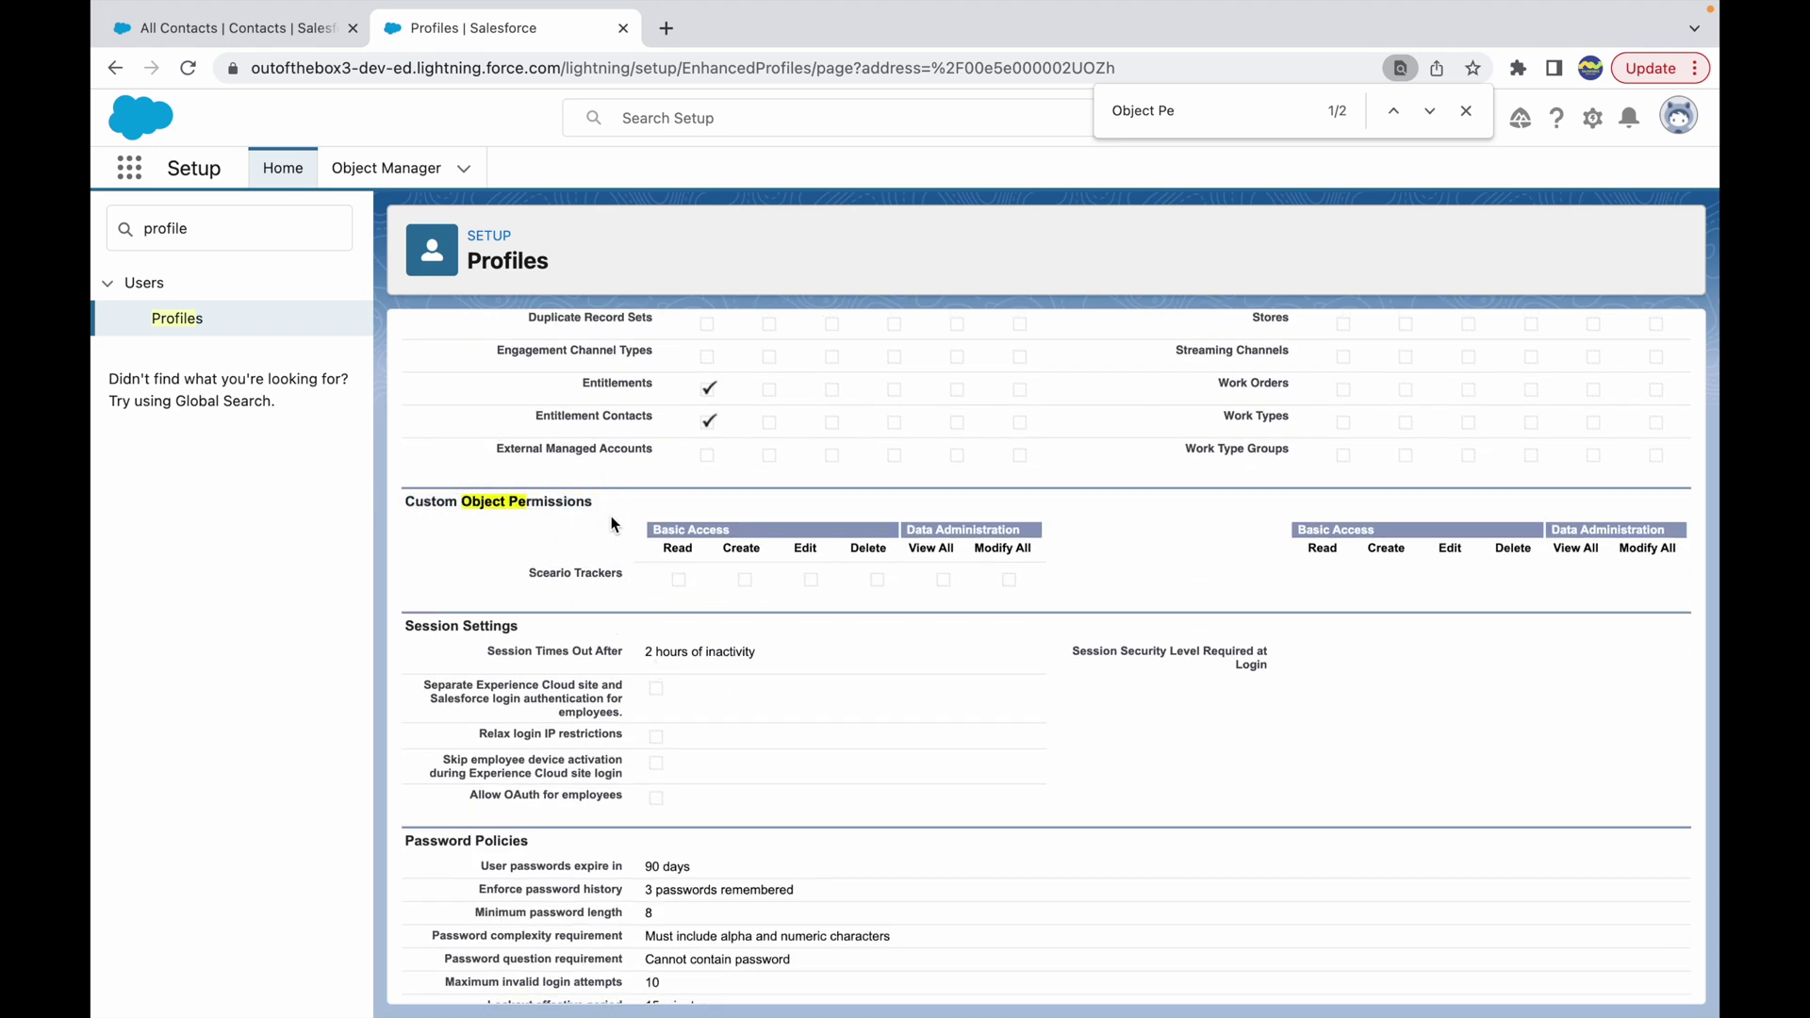
scroll(608, 524, up, 15)
scroll(608, 524, up, 8)
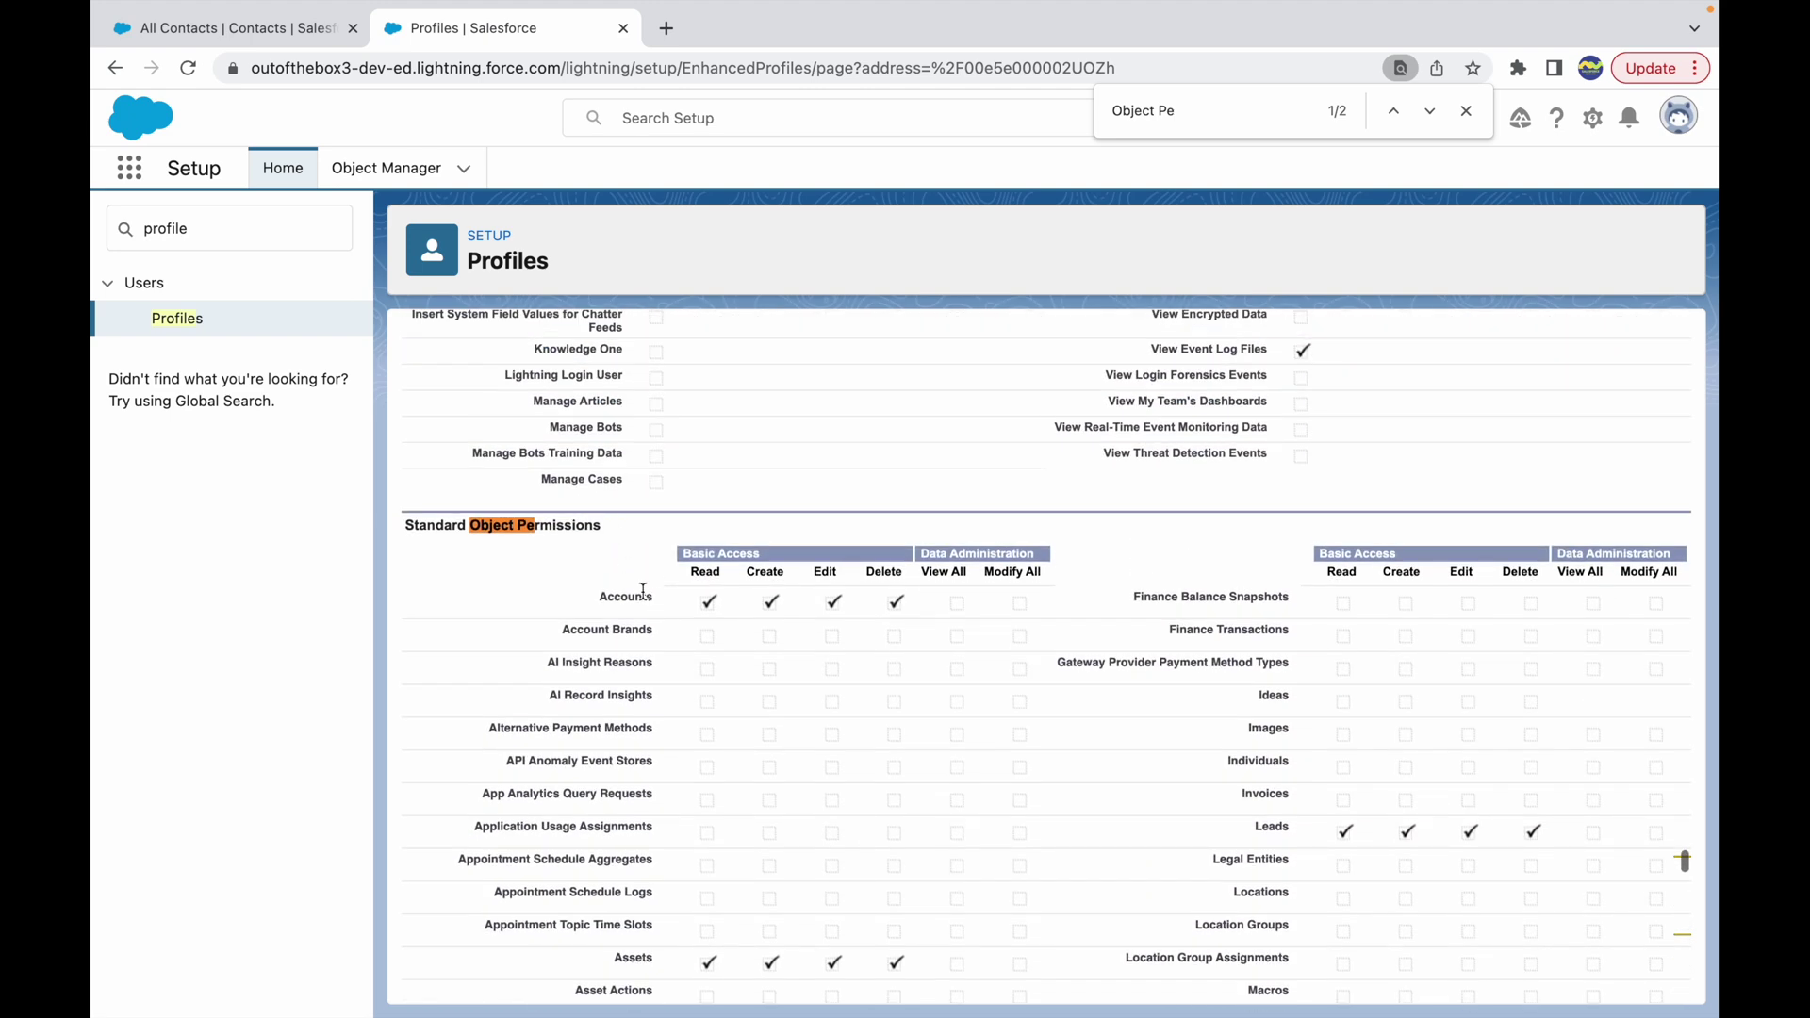
- Examine the Read, Create, Edit and Delete permissions listed for Accounts under Standard Object Permissions
double_click(607, 597)
click(614, 551)
drag(700, 571, 759, 570)
double_click(885, 571)
click(572, 575)
double_click(707, 572)
click(554, 579)
double_click(825, 571)
click(580, 575)
double_click(896, 571)
click(474, 563)
- Open the Custom: Sales Profile for editing and locate the Accounts row under Standard Object Permissions
scroll(1091, 591, down, 20)
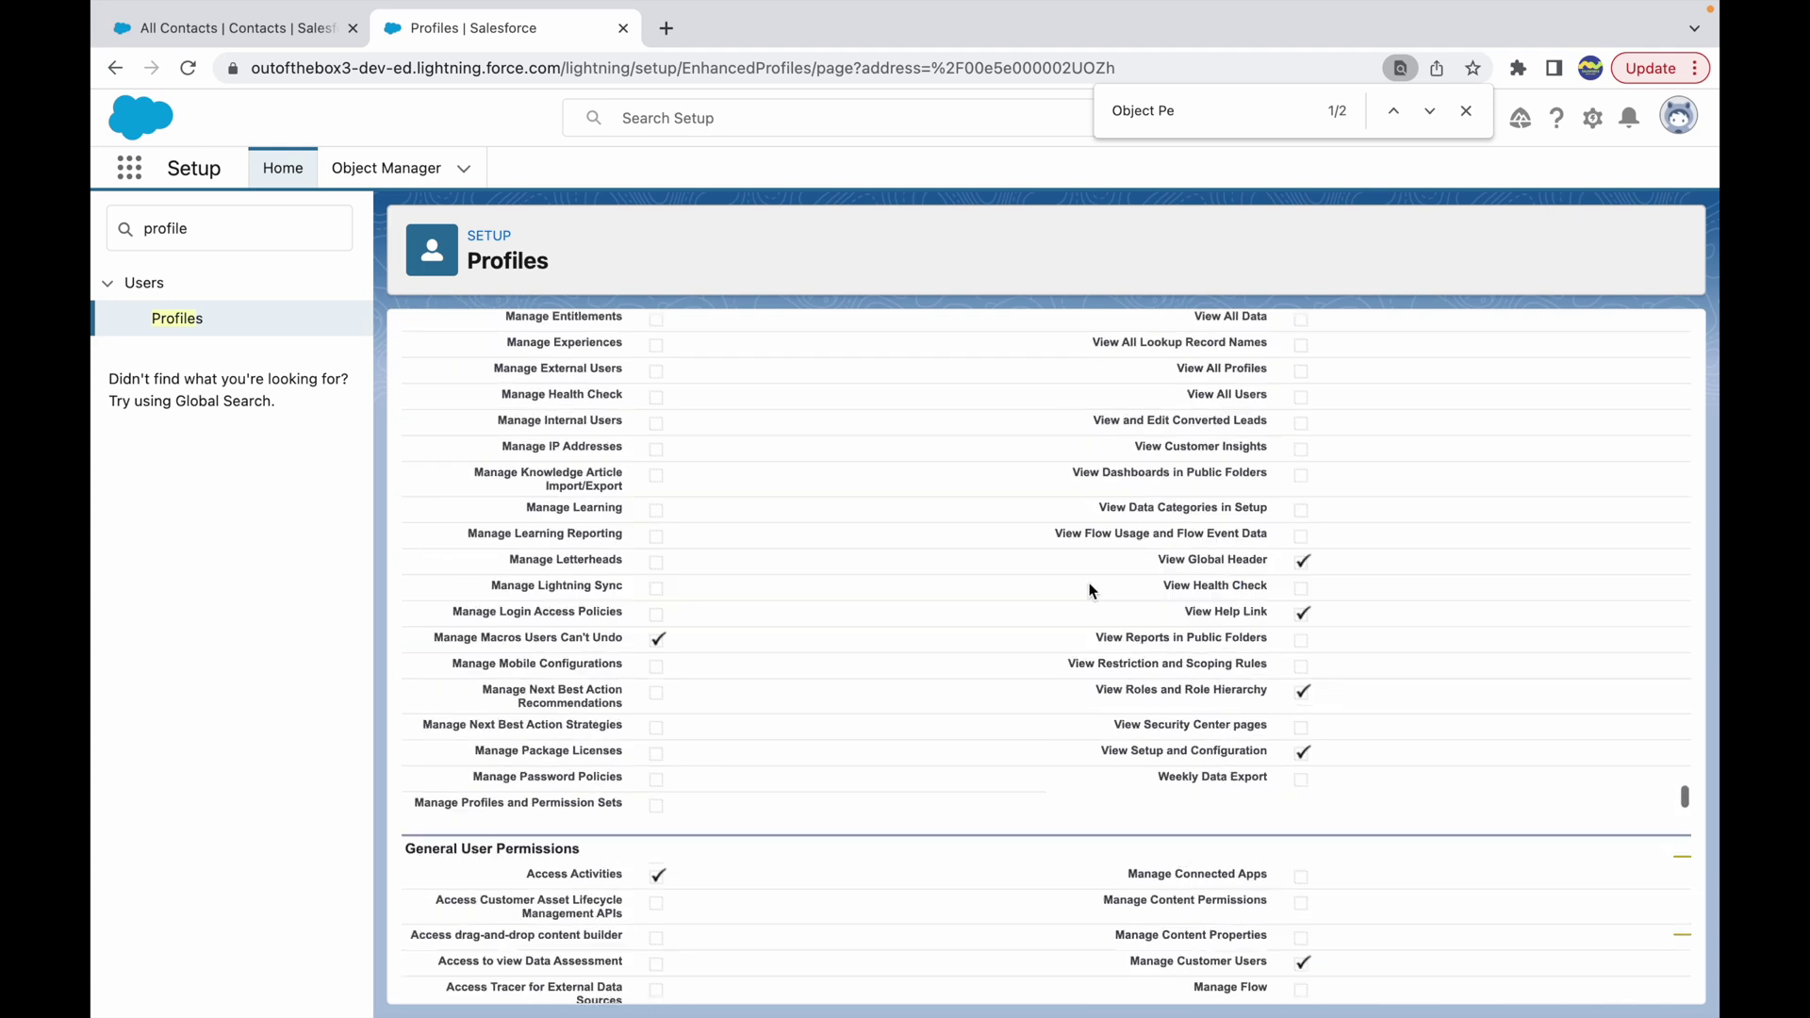
scroll(1091, 591, up, 20)
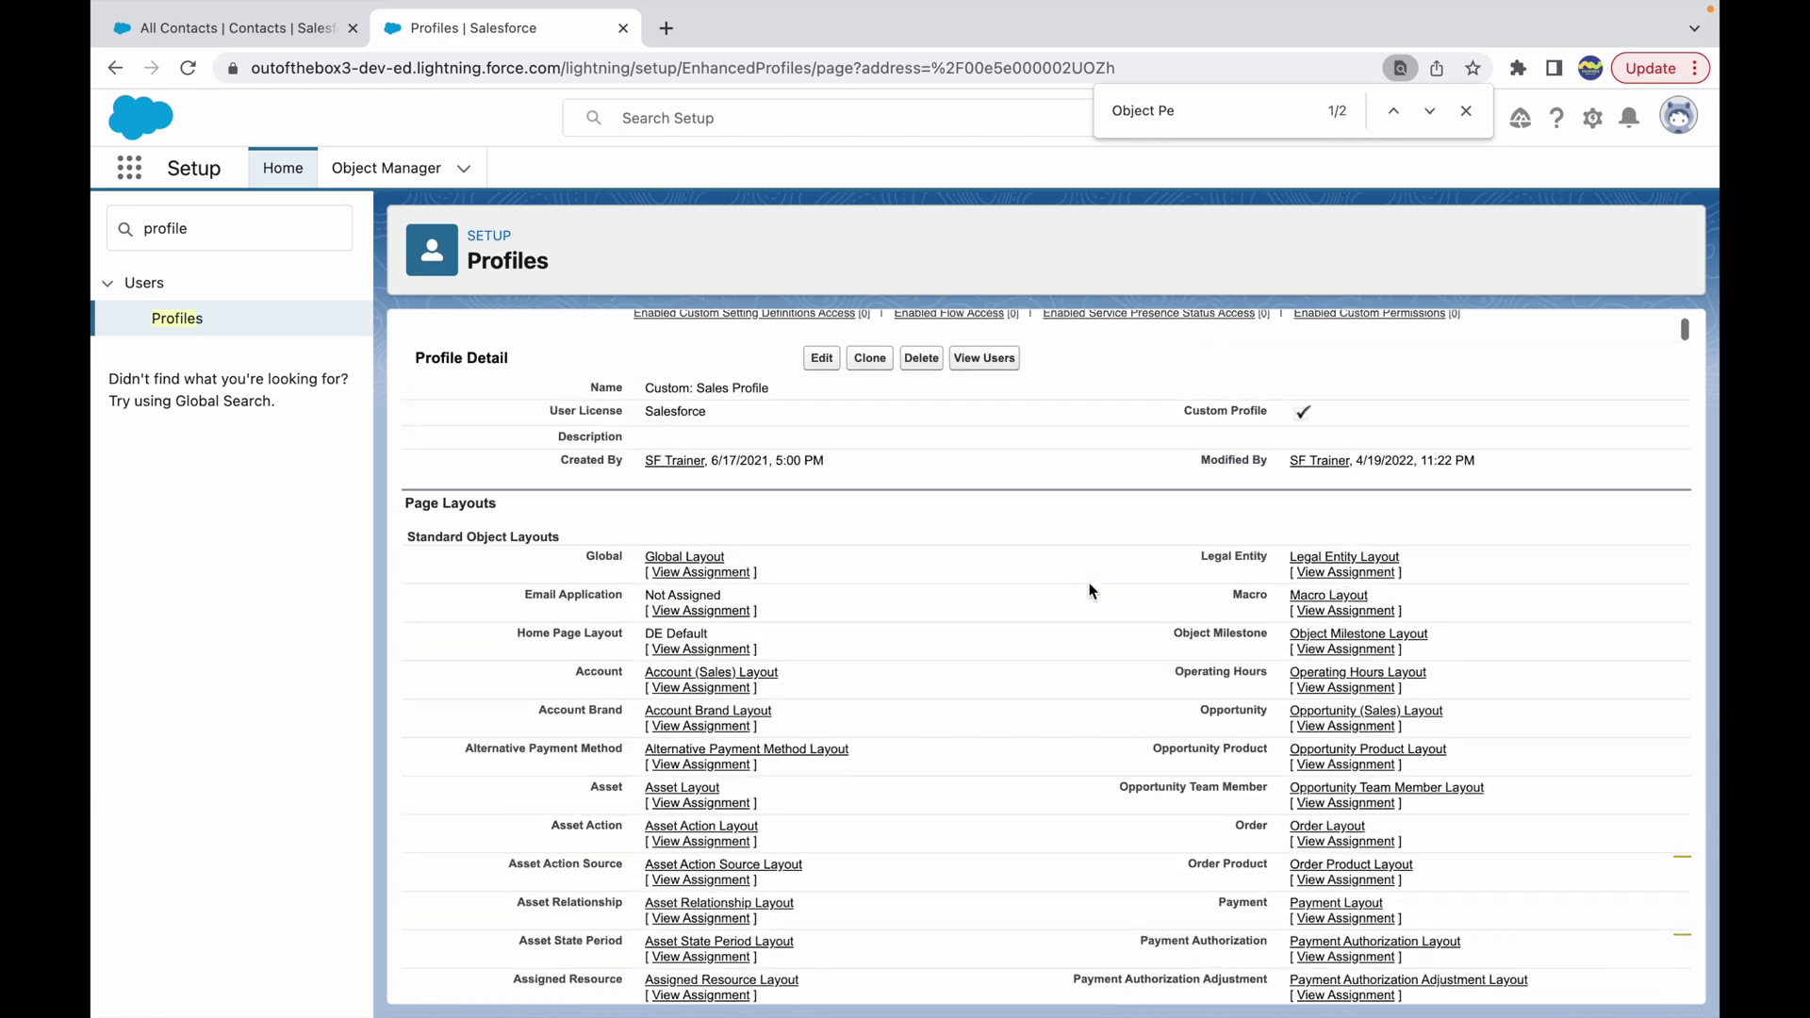
click(817, 512)
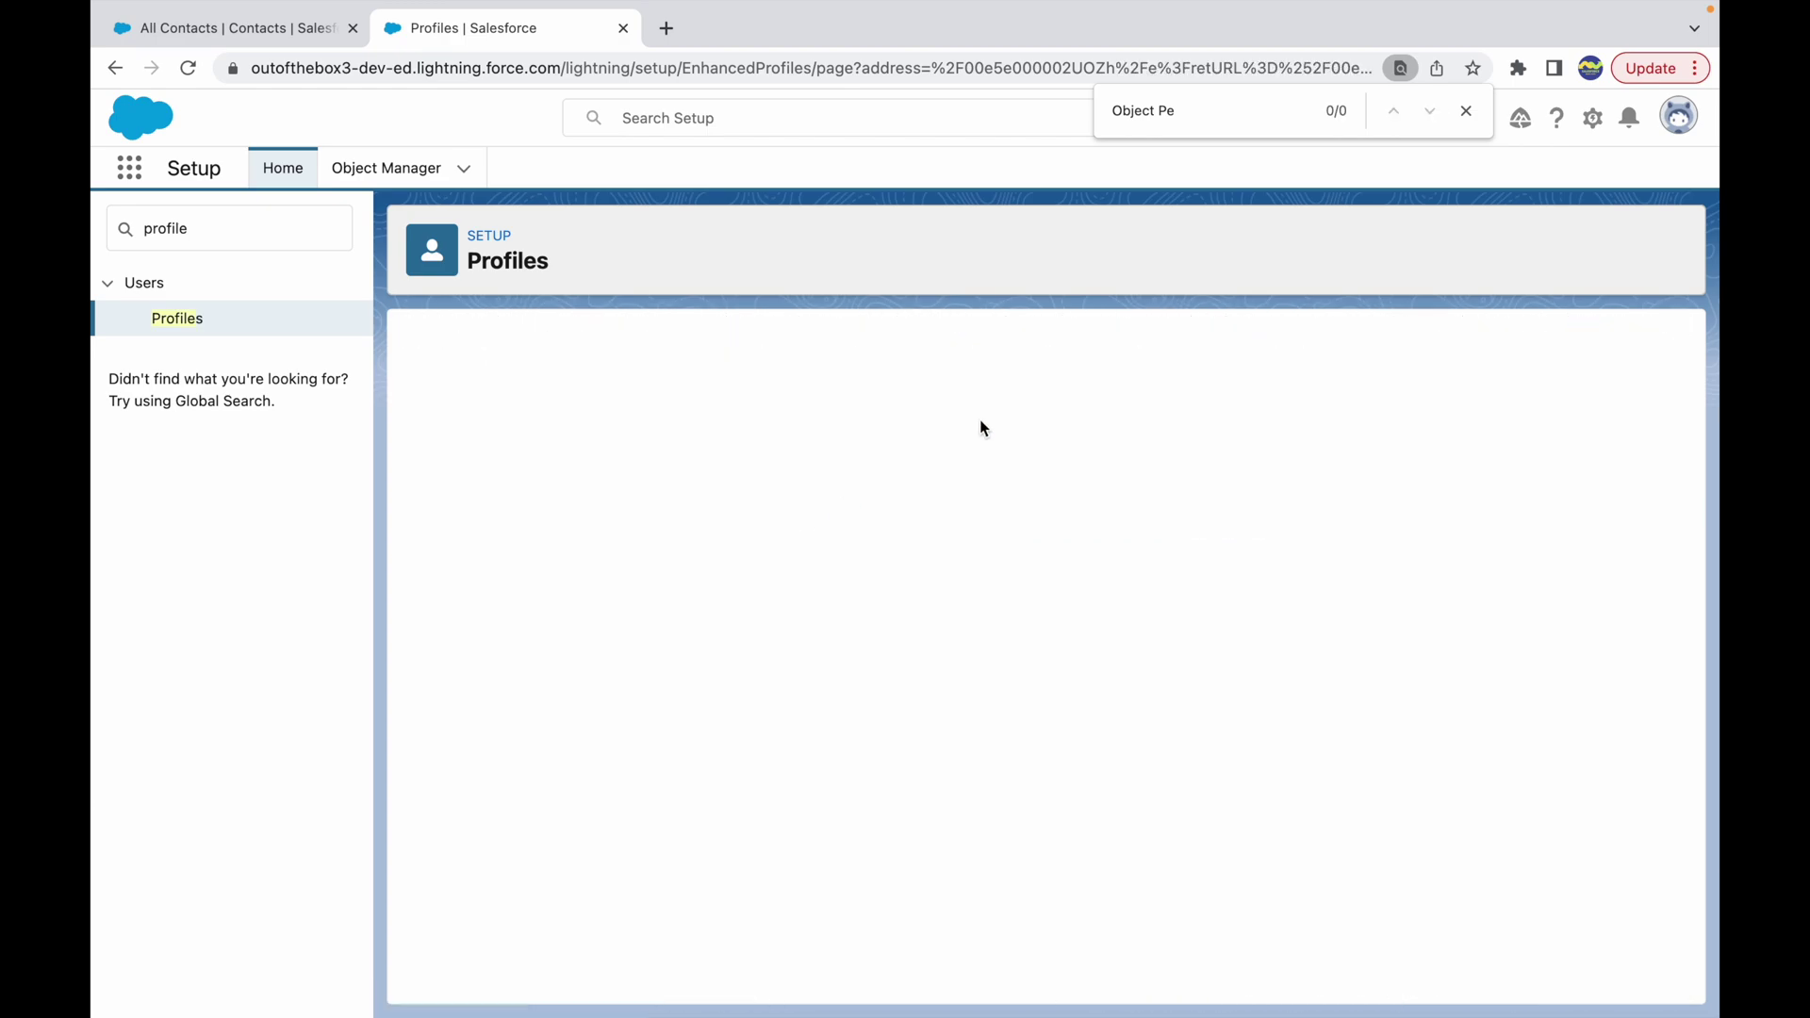
click(1200, 120)
key(Return)
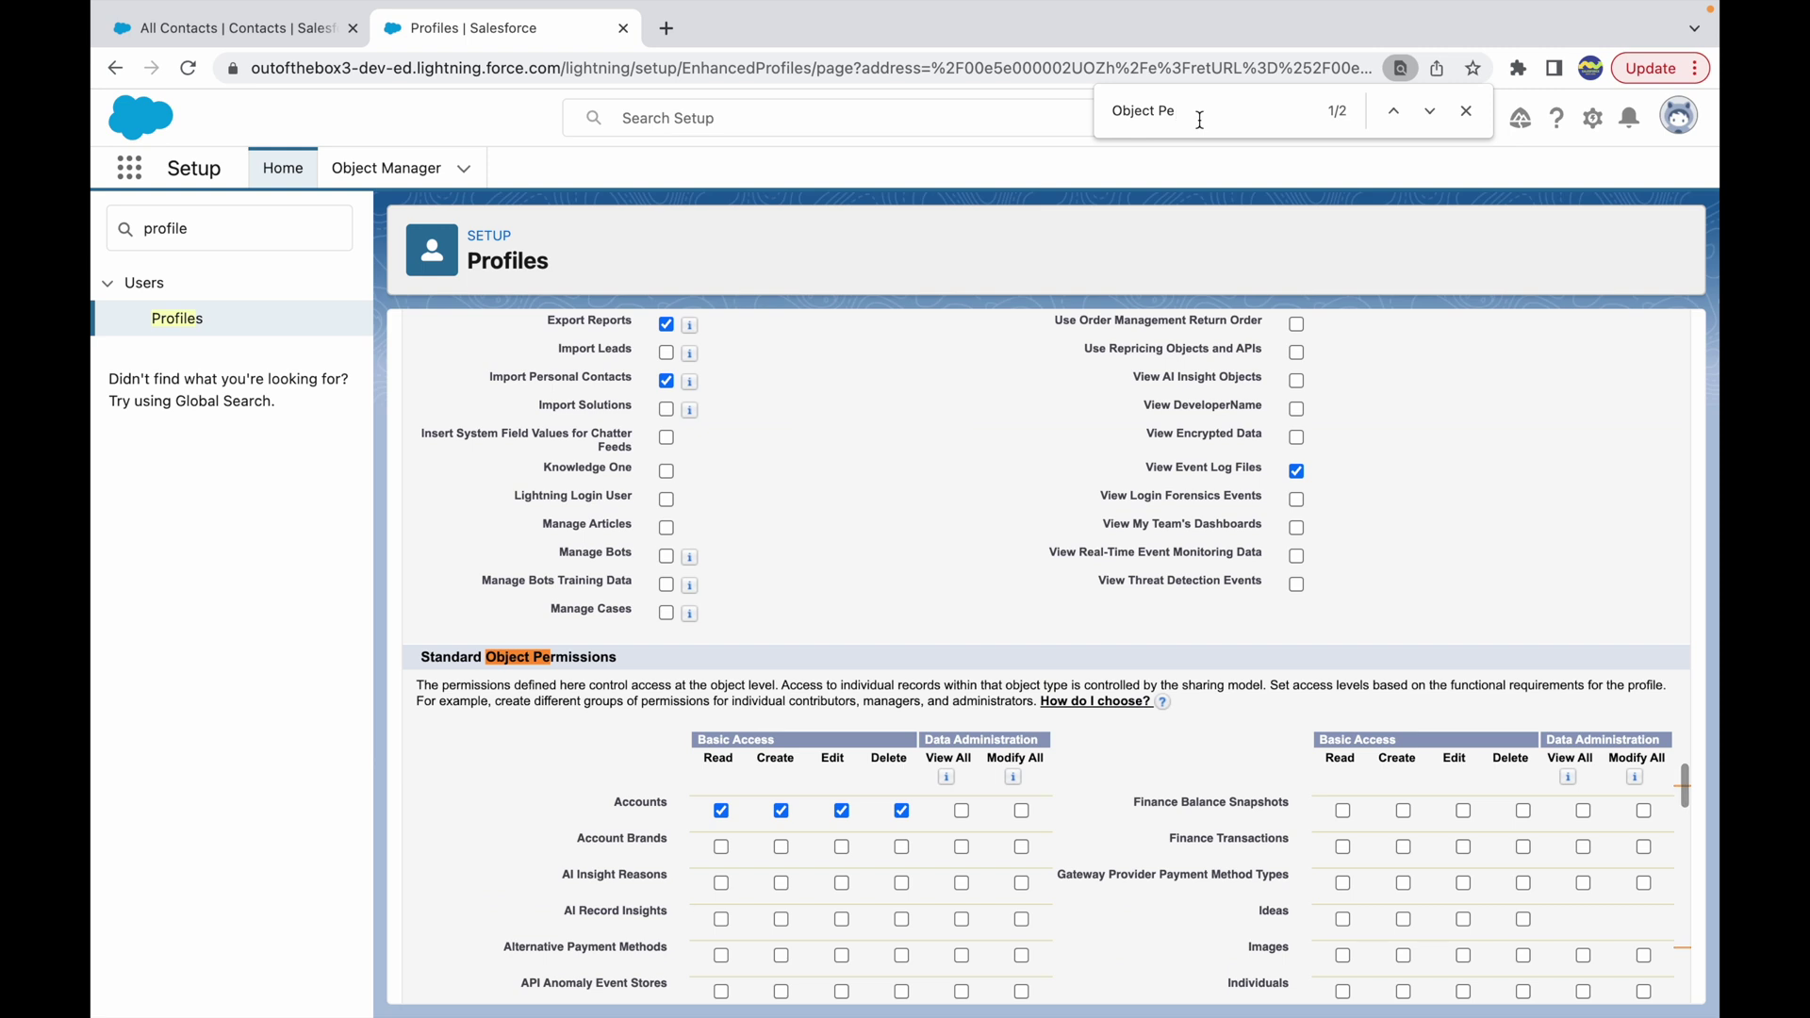
scroll(469, 792, down, 2)
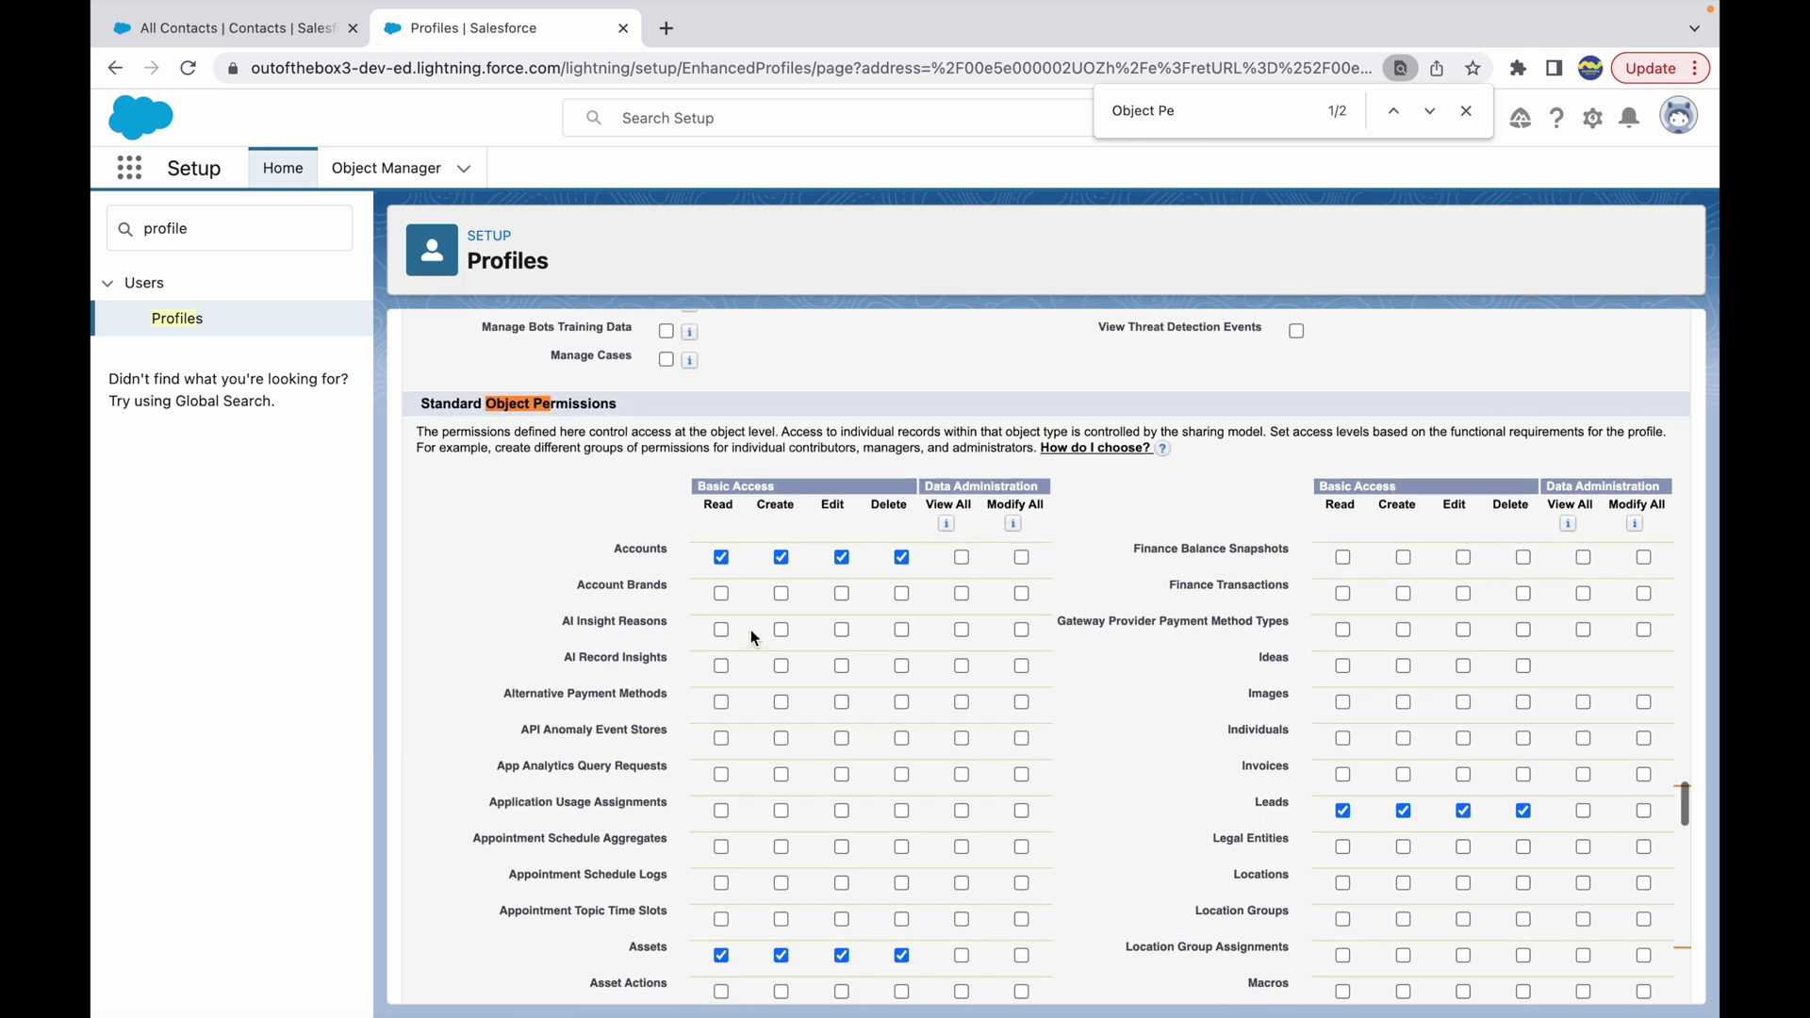
- Clear Read access for Accounts and try out how the Read, Create, Edit and Delete permissions depend on each other
click(721, 556)
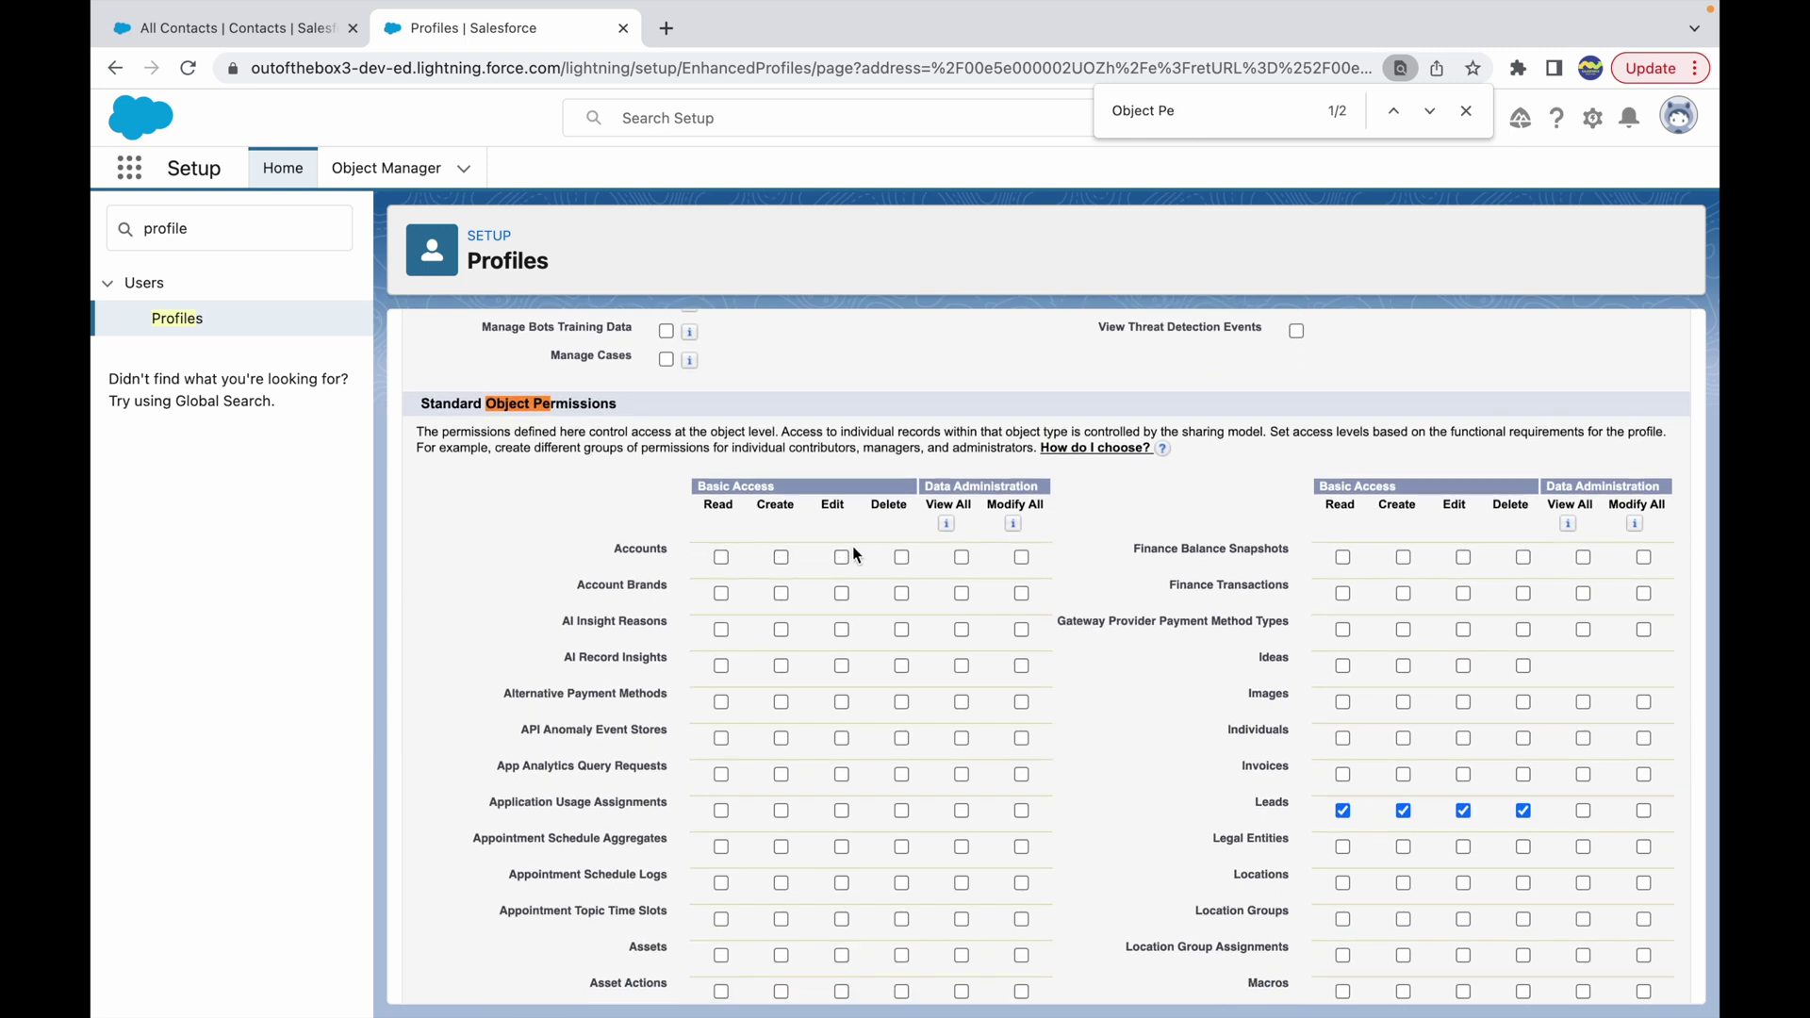
click(722, 558)
click(724, 559)
click(781, 558)
click(903, 561)
click(843, 561)
- Try granting View All, Modify All and Create access for Accounts
click(961, 557)
click(929, 506)
click(1020, 557)
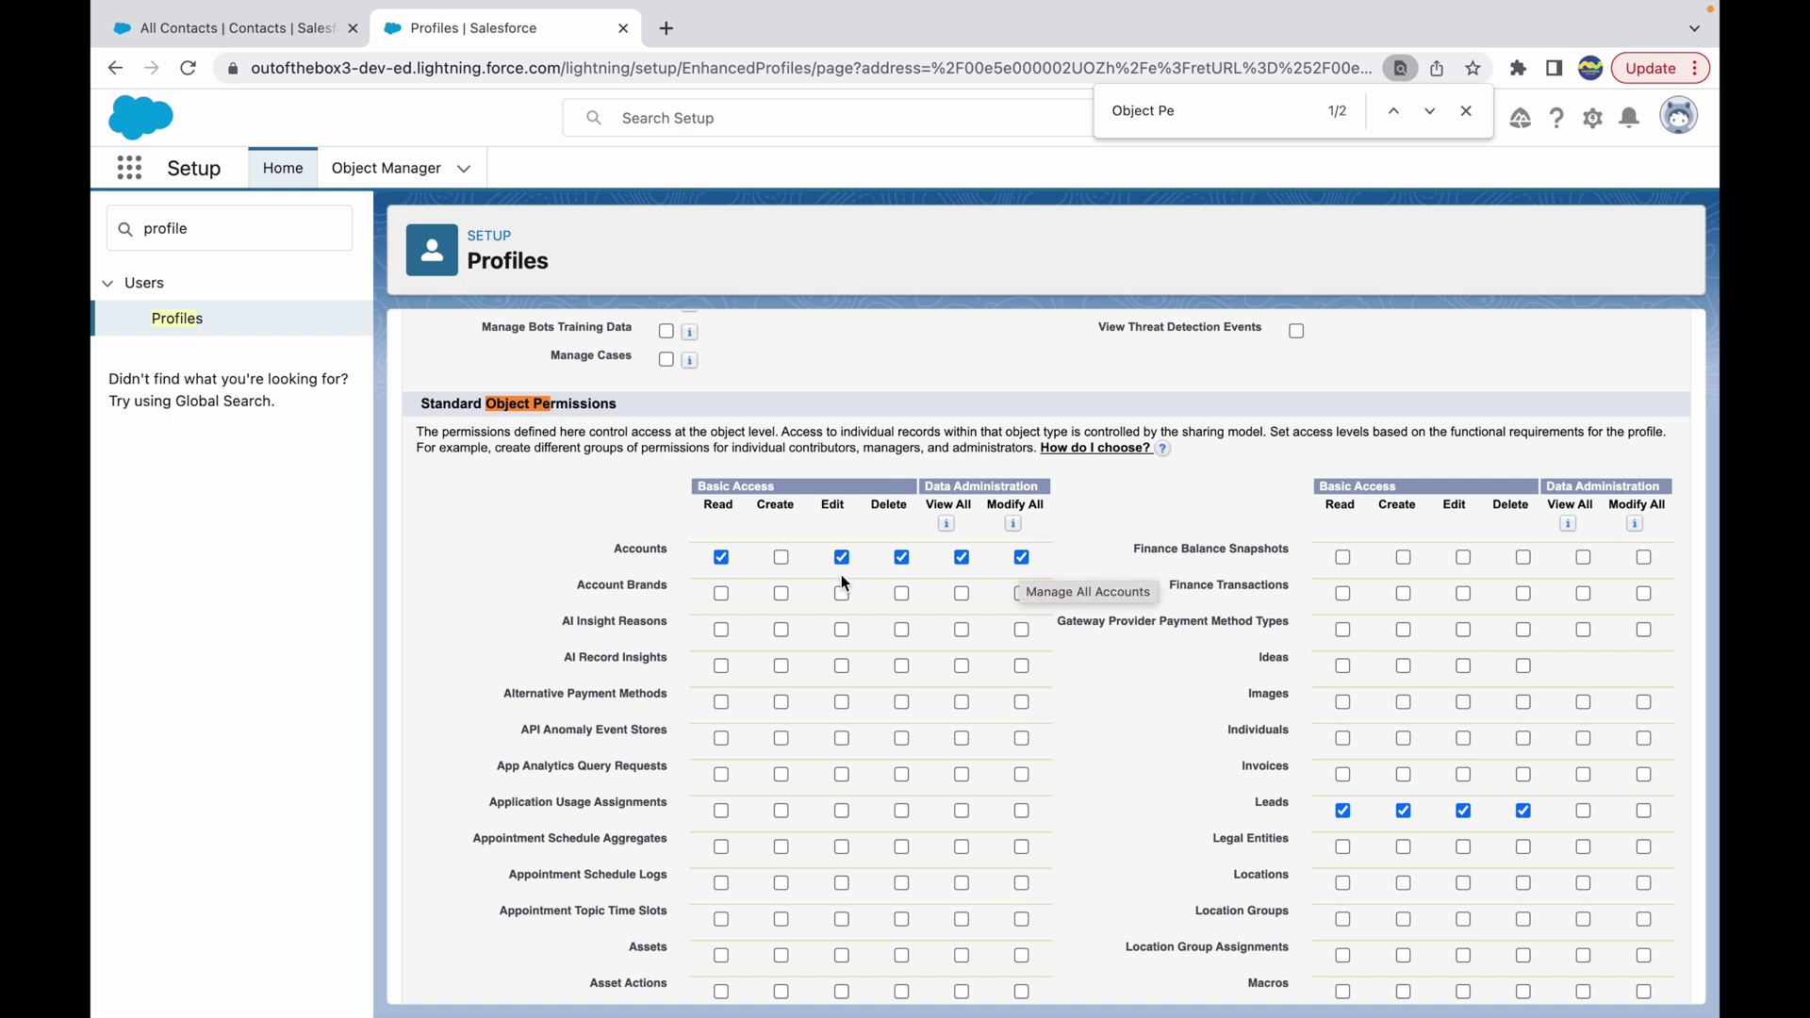
click(786, 562)
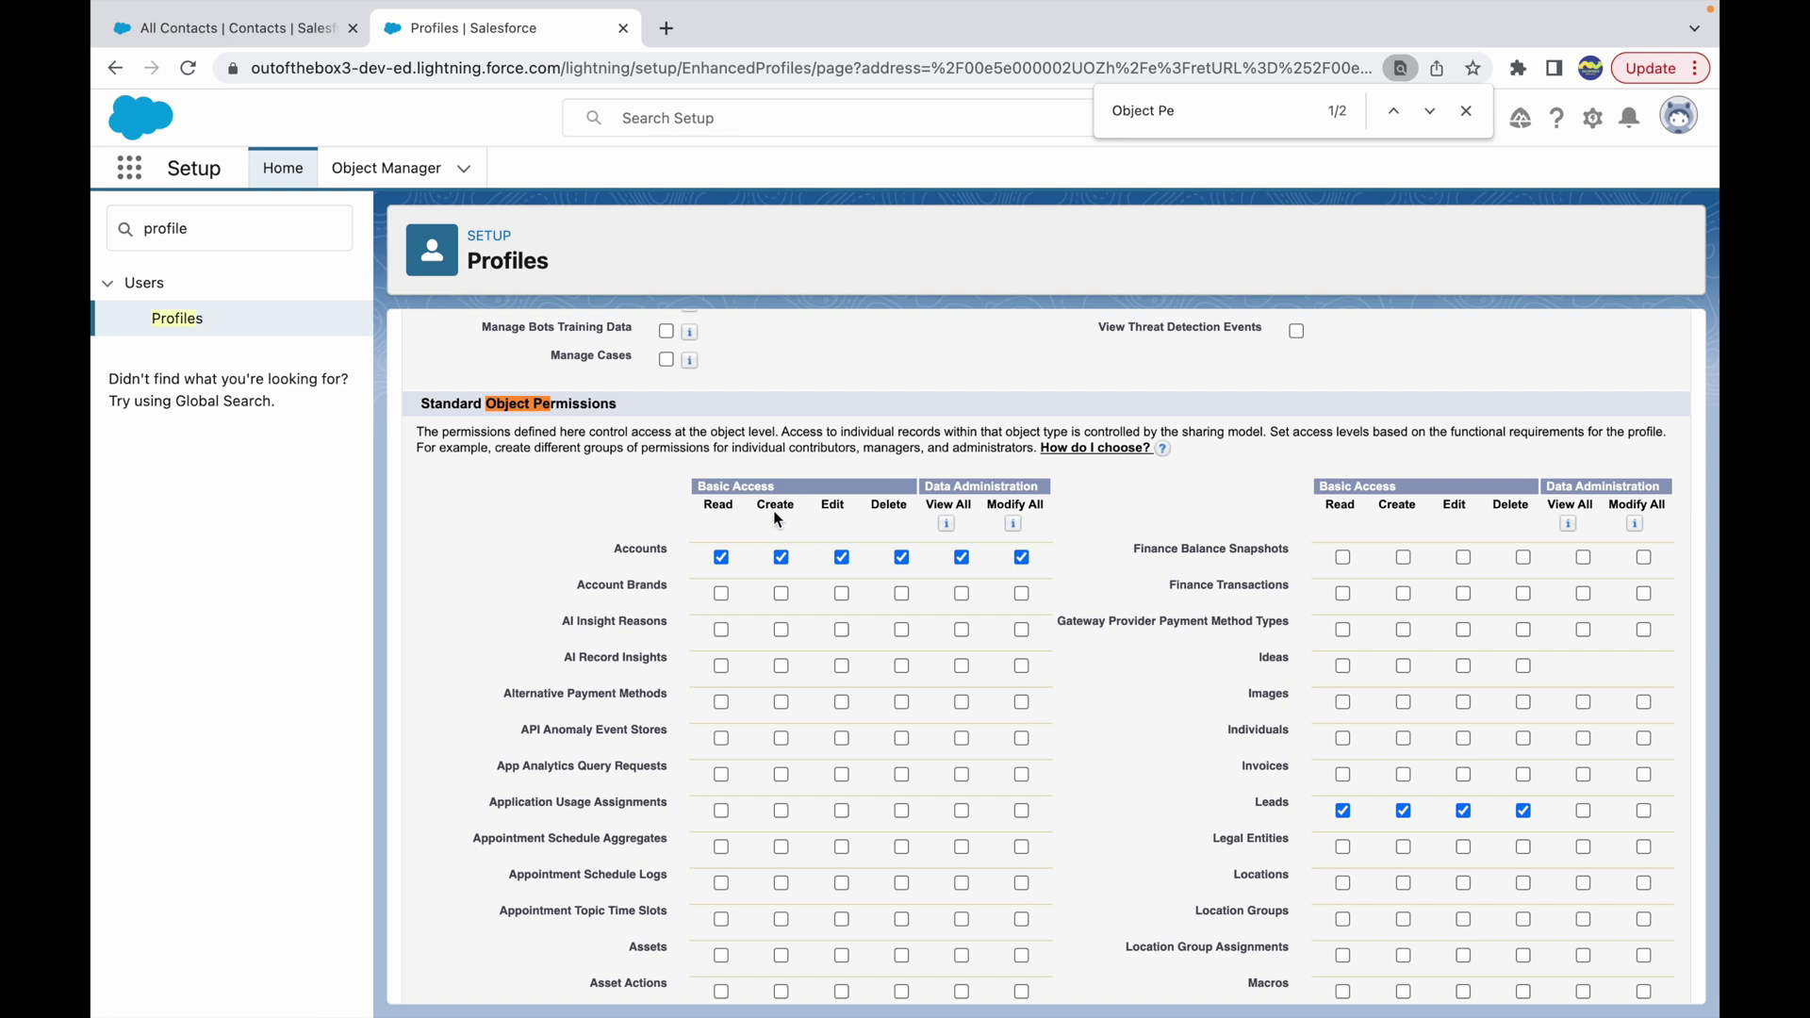
- Remove all Accounts object permissions, including Read, Create, Delete and View All, and save the profile
click(903, 559)
click(963, 563)
click(781, 558)
click(722, 558)
scroll(773, 489, up, 20)
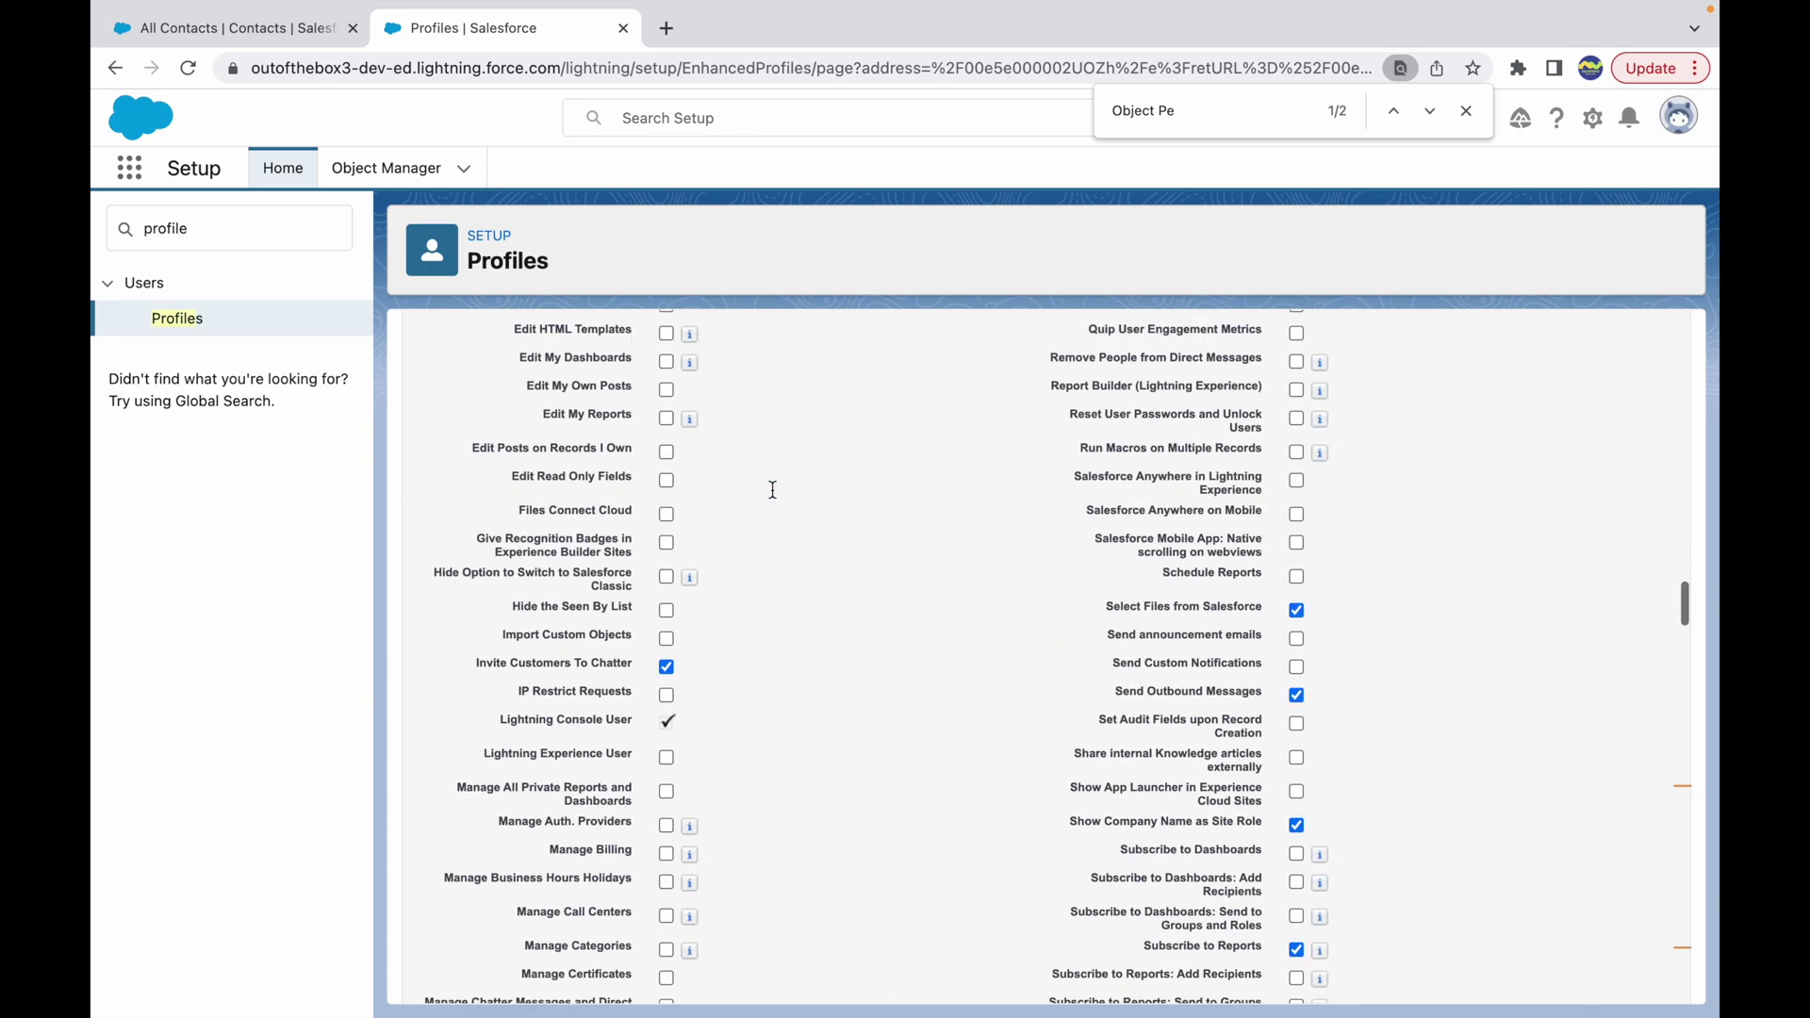
click(816, 442)
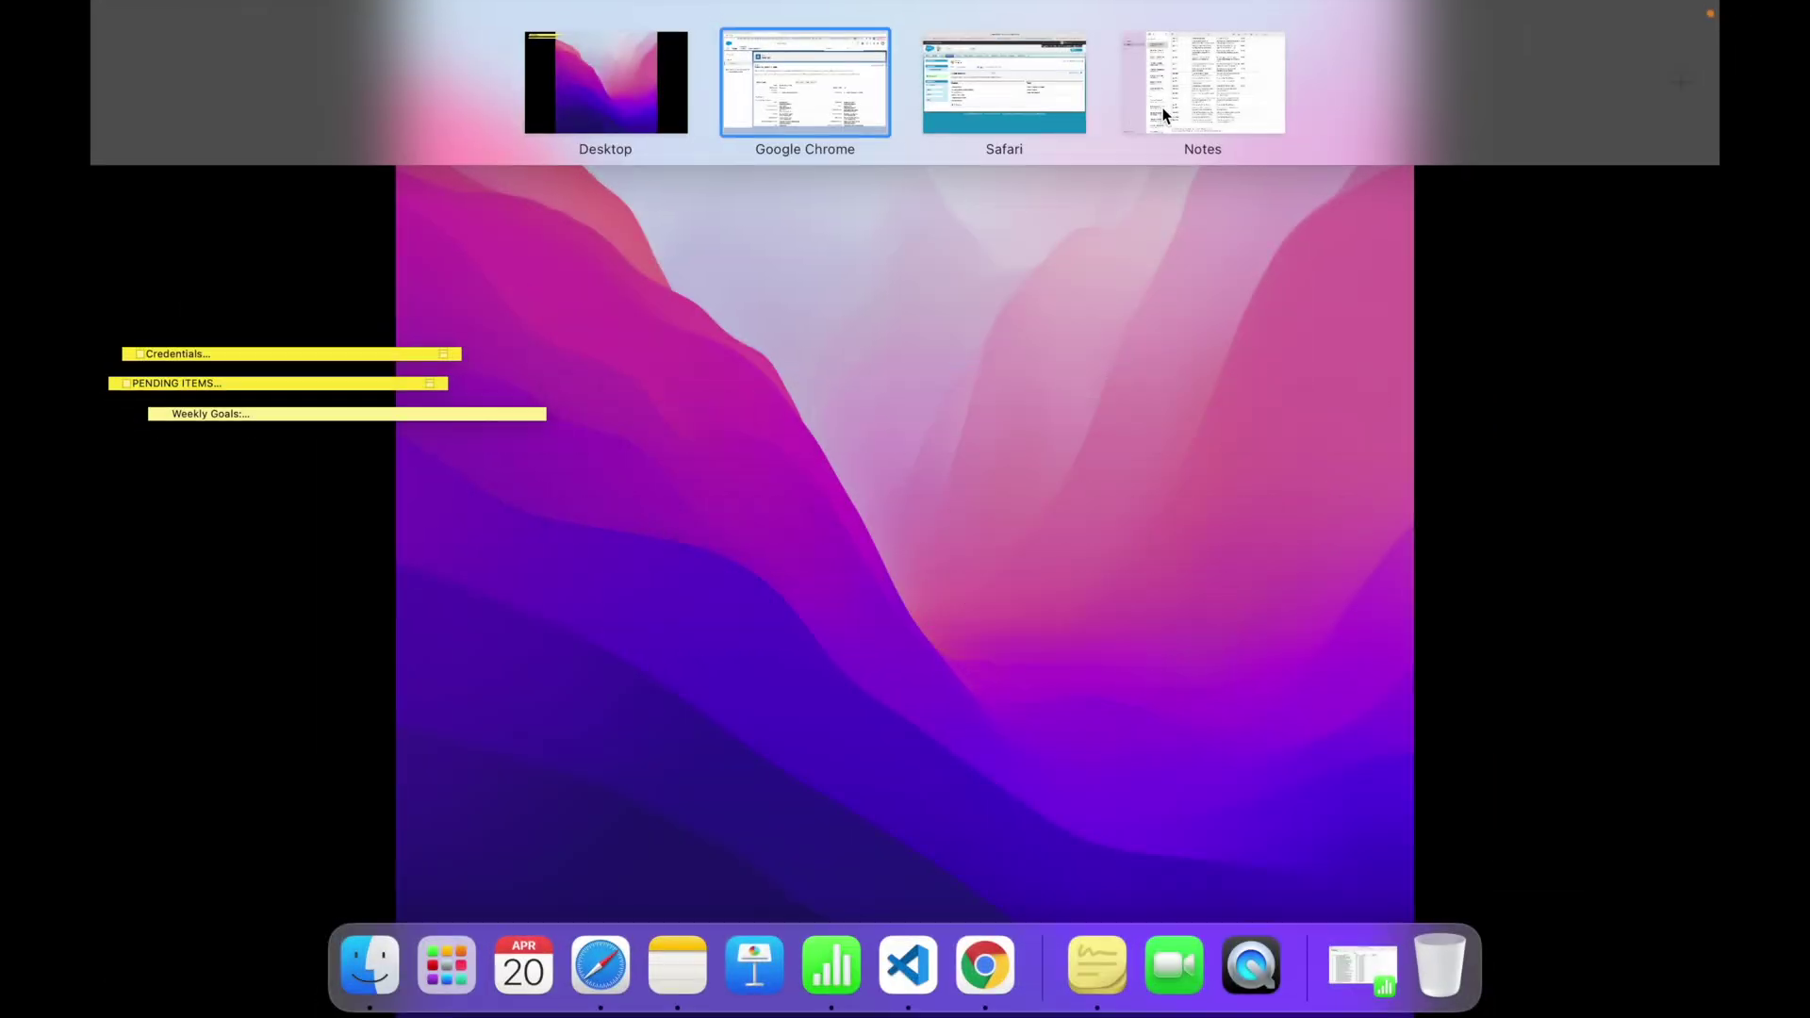
- Switch to Safari and open the test user's list of all tabs to check for Accounts
click(1028, 87)
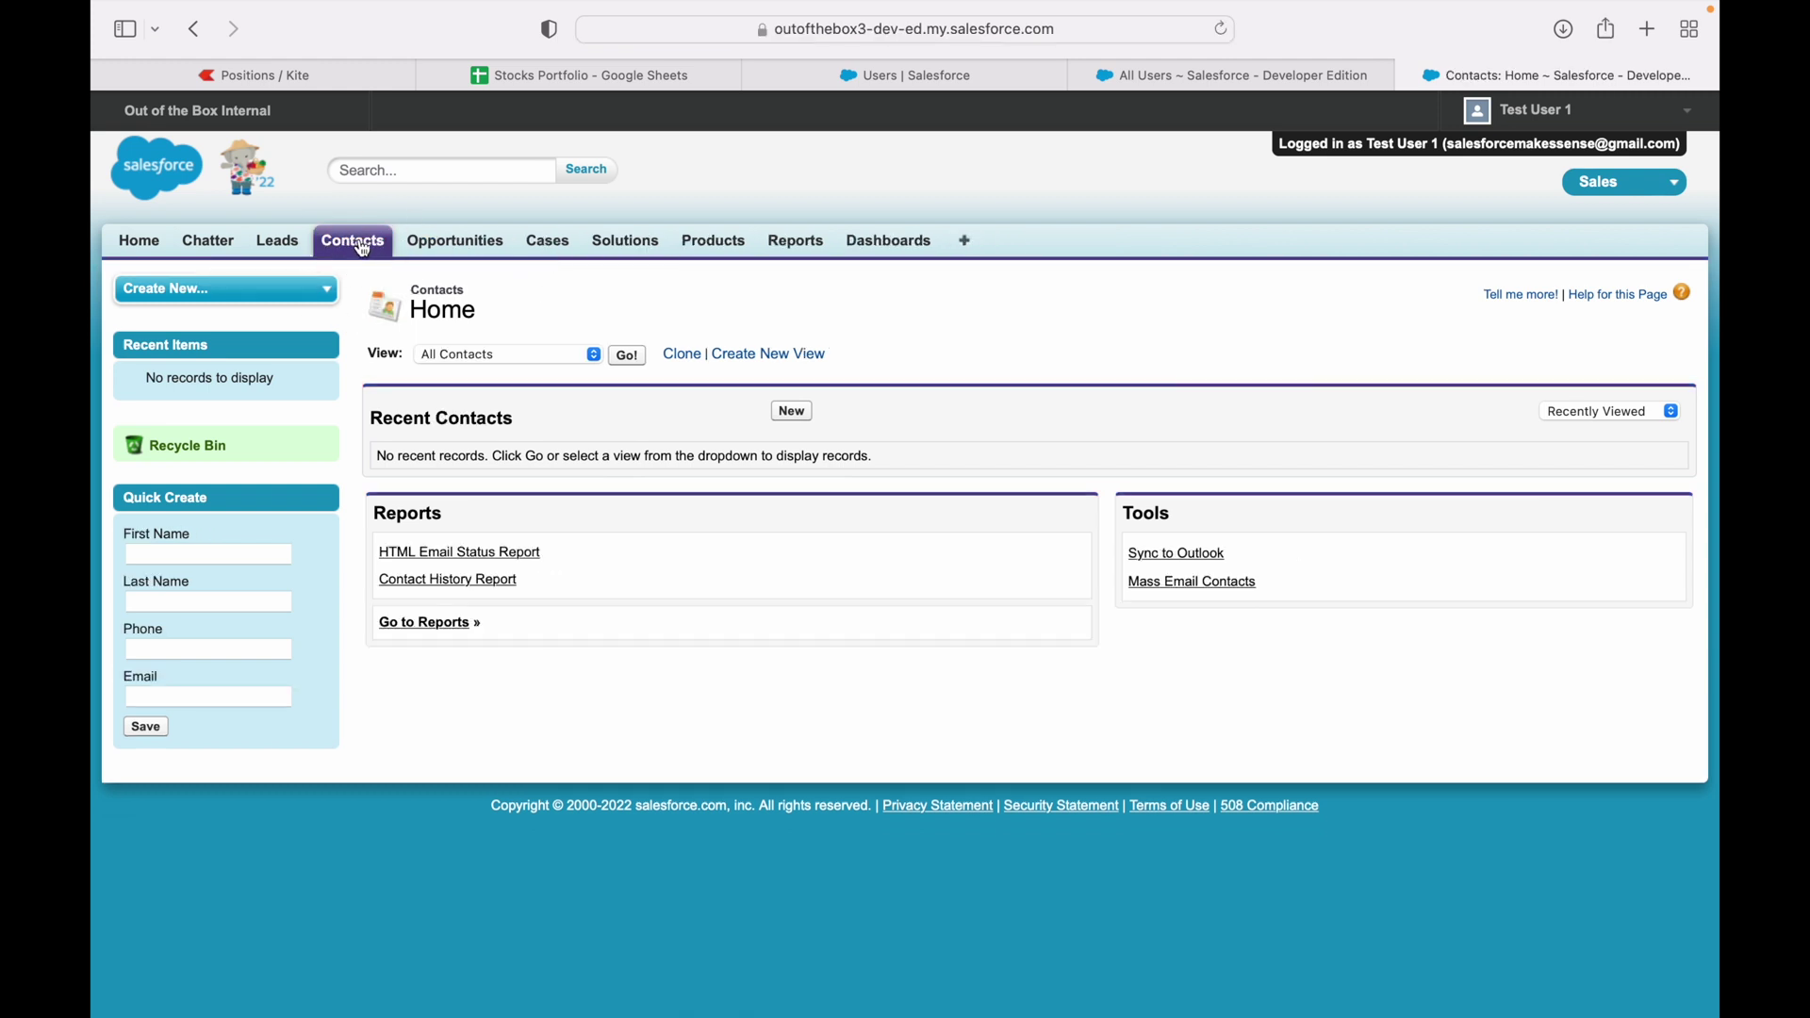
click(971, 243)
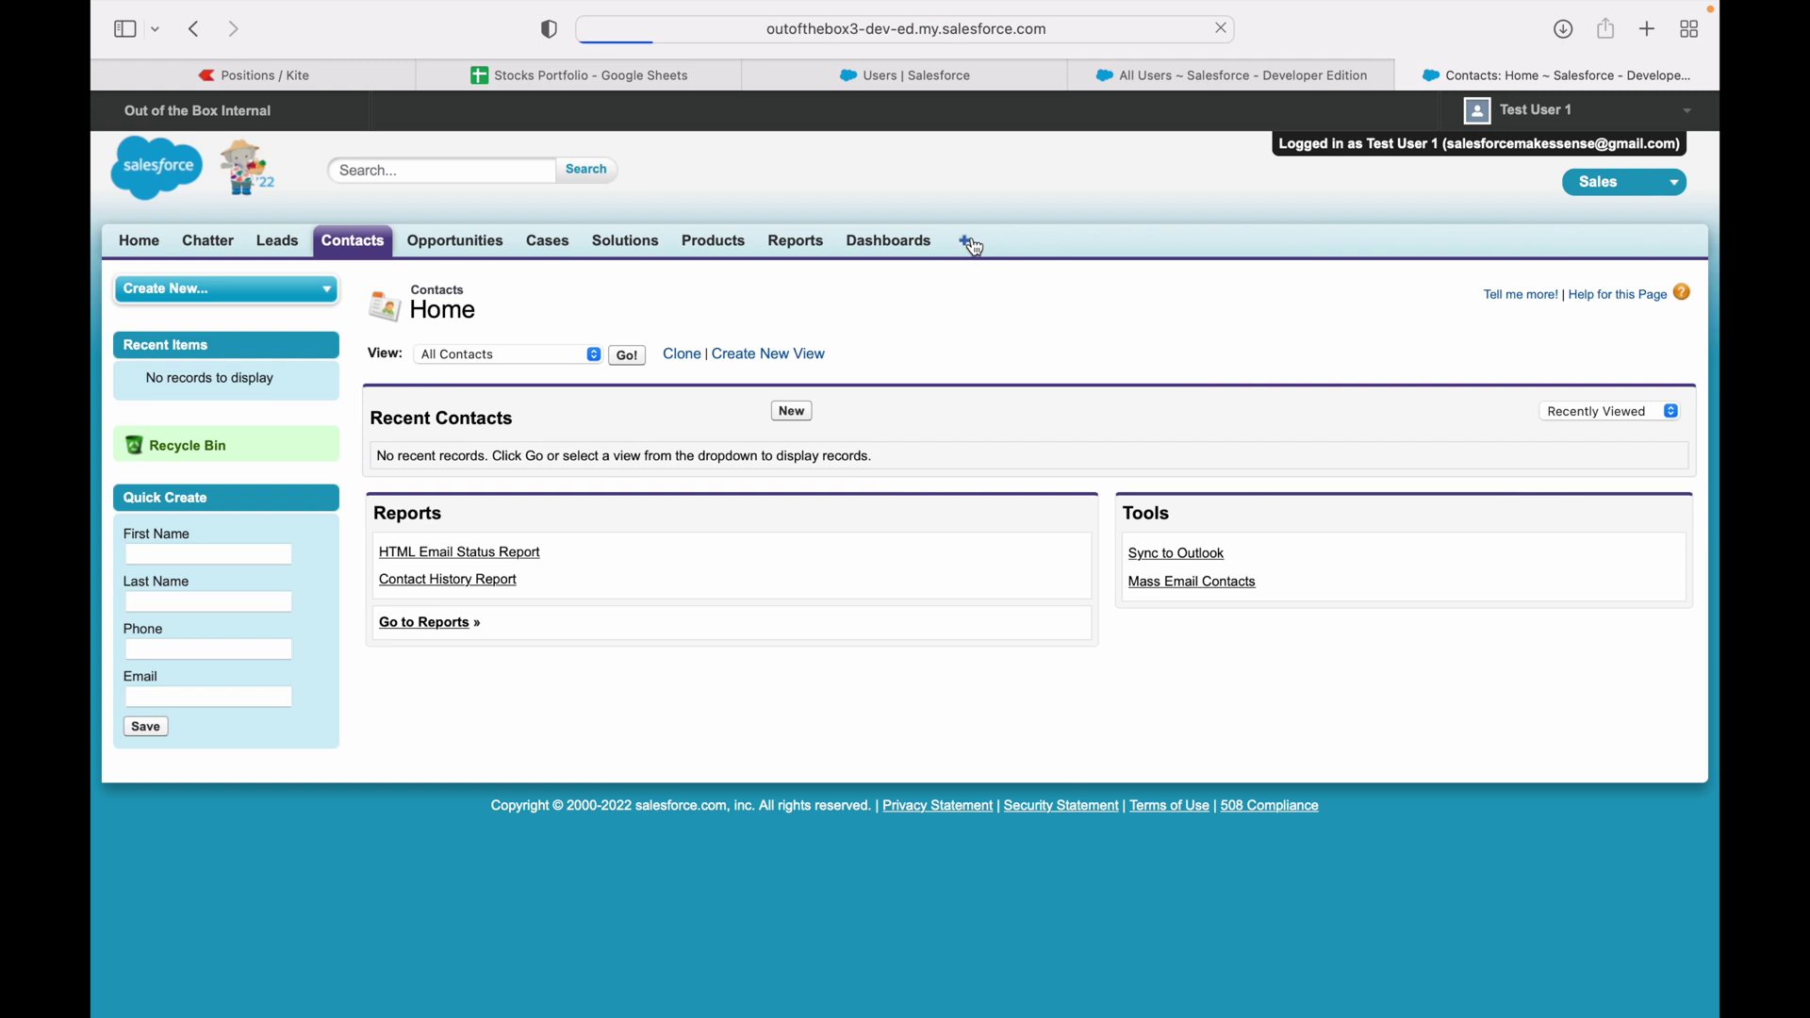